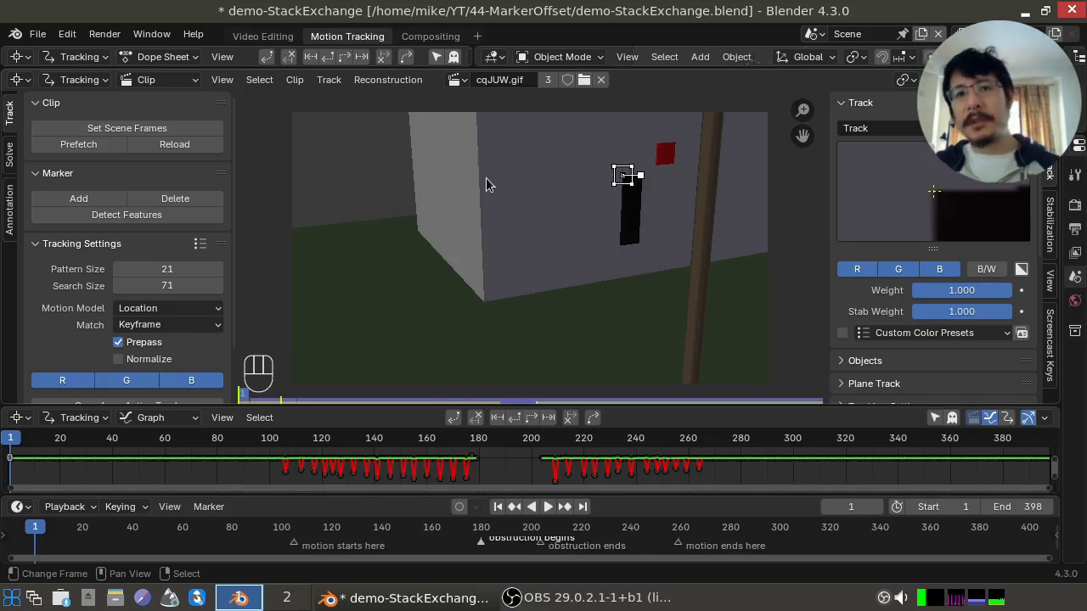
Play the tracked clip, scrub across the gap in the track curves up to frame 204, and save the blend file.
{"action": "key", "text": "space"}
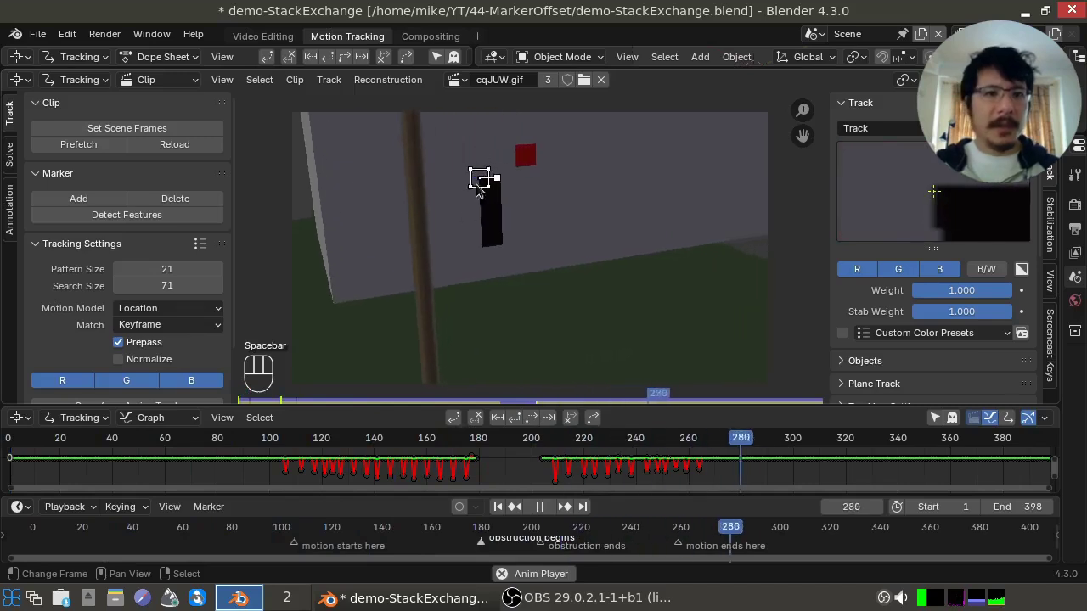
{"action": "key", "text": "space"}
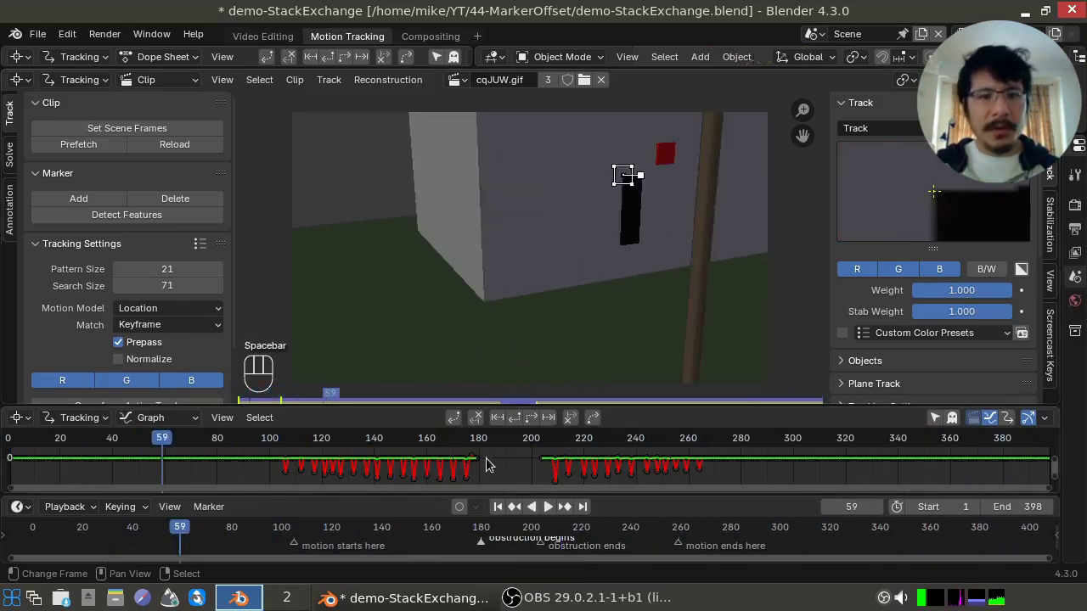
{"action": "left_click", "coordinate": [493, 465]}
{"action": "mouse_move", "coordinate": [493, 466]}
{"action": "left_mouse_down"}
{"action": "mouse_move", "coordinate": [537, 466]}
{"action": "mouse_move", "coordinate": [316, 465]}
{"action": "mouse_move", "coordinate": [544, 469]}
{"action": "left_mouse_up"}
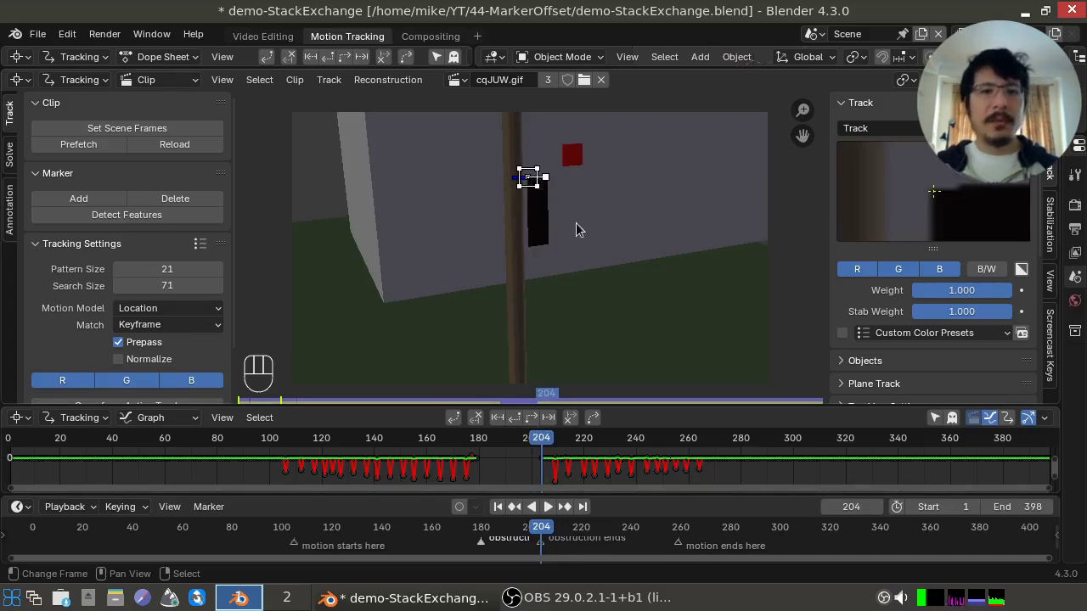
{"action": "key", "text": "space"}
{"action": "key", "text": "space"}
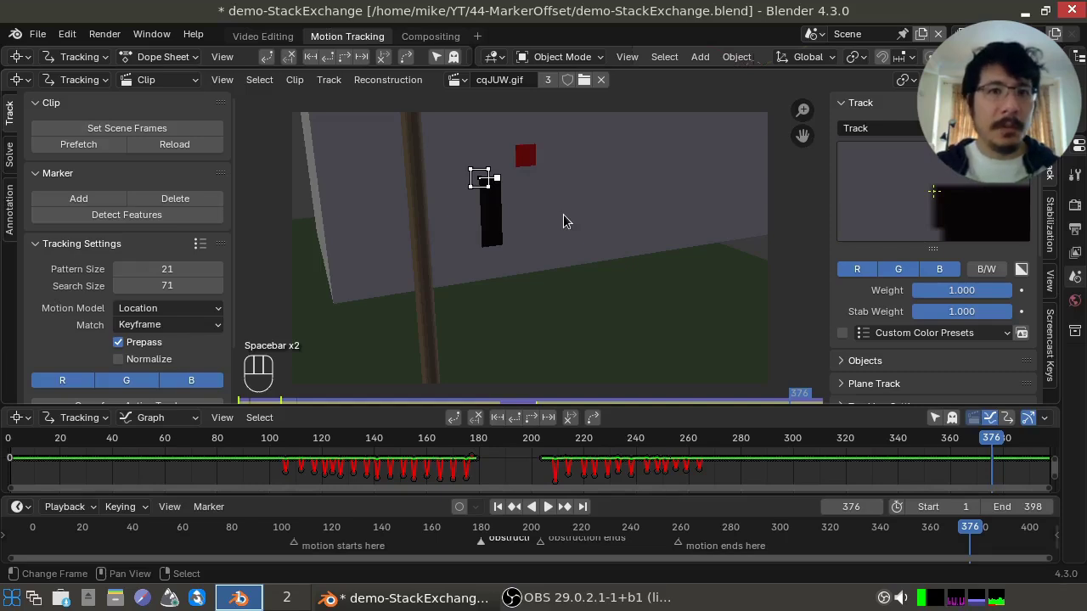
{"action": "key", "text": "ctrl+s"}
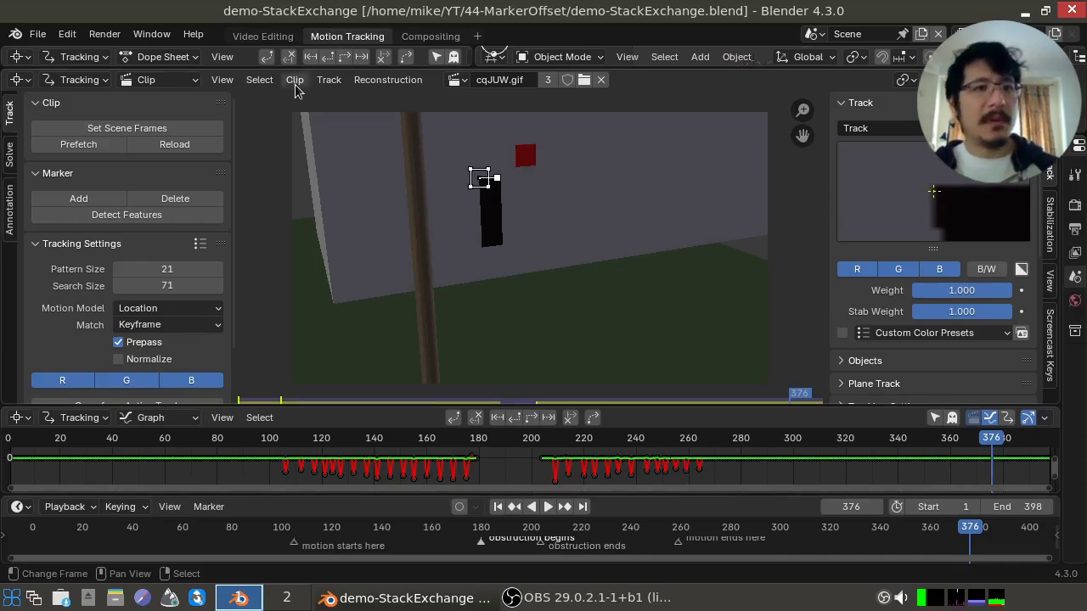
Play the stabilized clip in the Video Editing workspace and scrub to frame 179, just before the obstruction begins.
{"action": "left_click", "coordinate": [263, 37]}
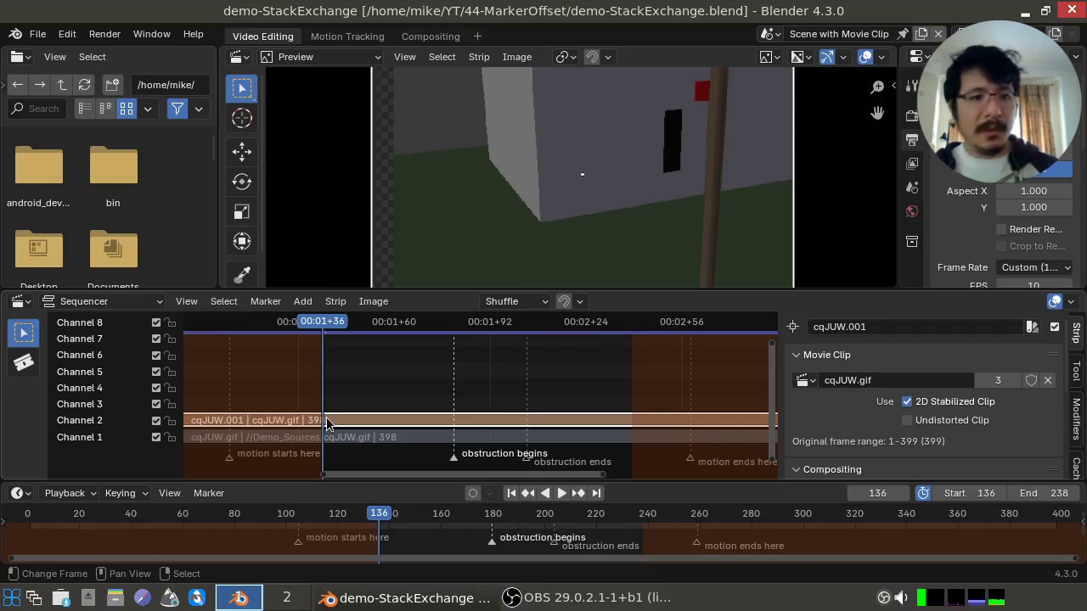
{"action": "key", "text": "space"}
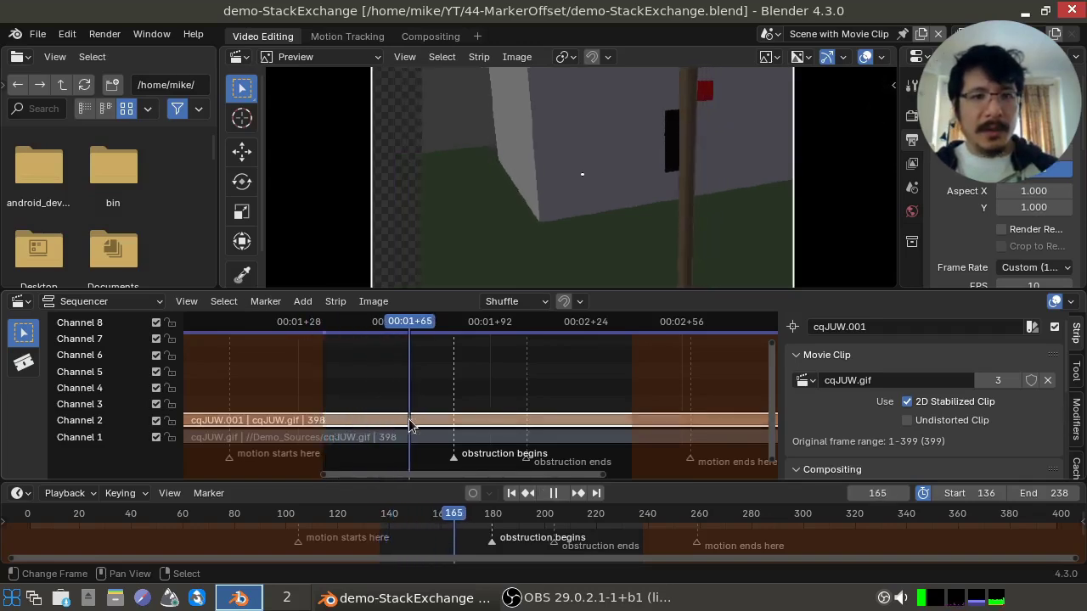
{"action": "left_click_drag", "start_coordinate": [410, 424], "coordinate": [451, 431]}
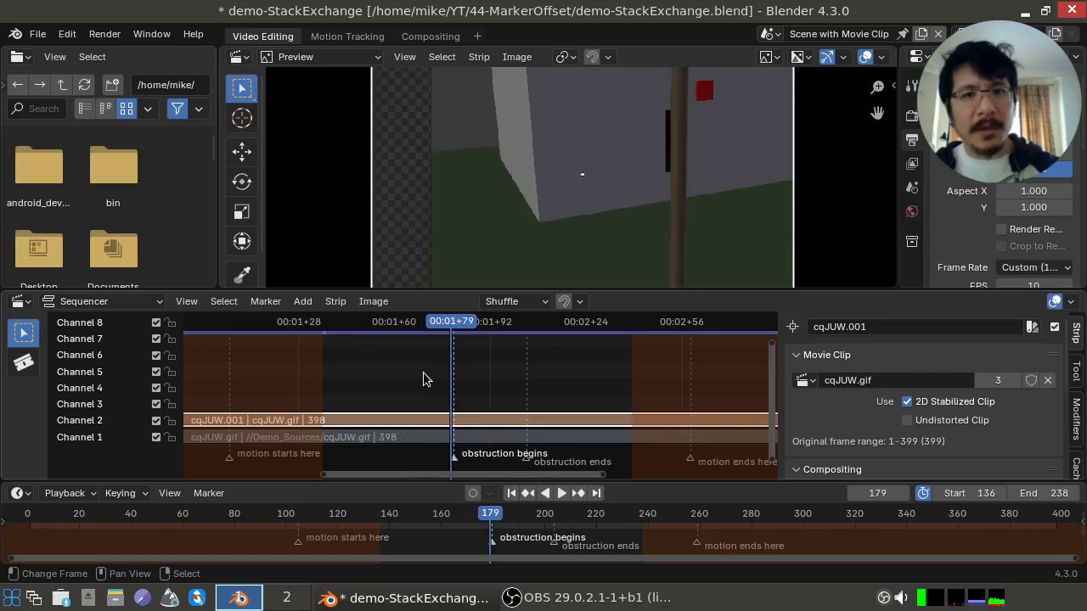
Examine the stabilized clip frame by frame through the obstruction, up to frame 205.
{"action": "key", "text": "Right"}
{"action": "key", "text": "Right"}
{"action": "key", "text": "Right"}
{"action": "key", "text": "Right"}
{"action": "key", "text": "Right"}
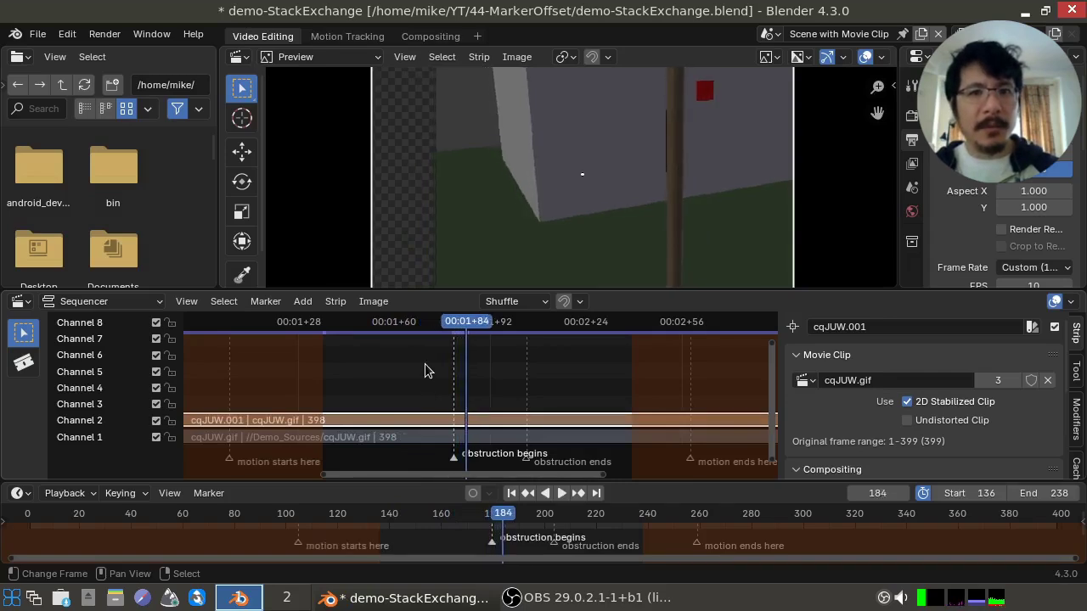
{"action": "key", "text": "Right"}
{"action": "key", "text": "Right"}
{"action": "key", "text": "Right"}
{"action": "key", "text": "Right"}
{"action": "key", "text": "Right"}
{"action": "key", "text": "Right"}
{"action": "key", "text": "Right"}
{"action": "key", "text": "Right"}
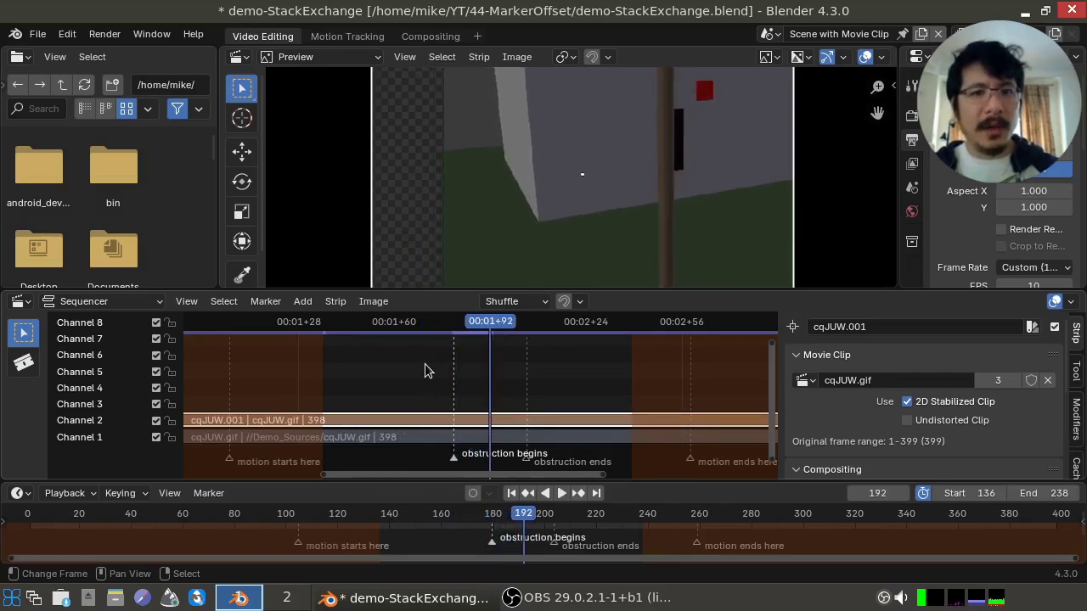
{"action": "key", "text": "Right"}
{"action": "key", "text": "Right"}
{"action": "key", "text": "Right"}
{"action": "key", "text": "Right"}
{"action": "key", "text": "Right"}
{"action": "key", "text": "Right"}
{"action": "key", "text": "Right"}
{"action": "key", "text": "Right"}
{"action": "key", "text": "Right"}
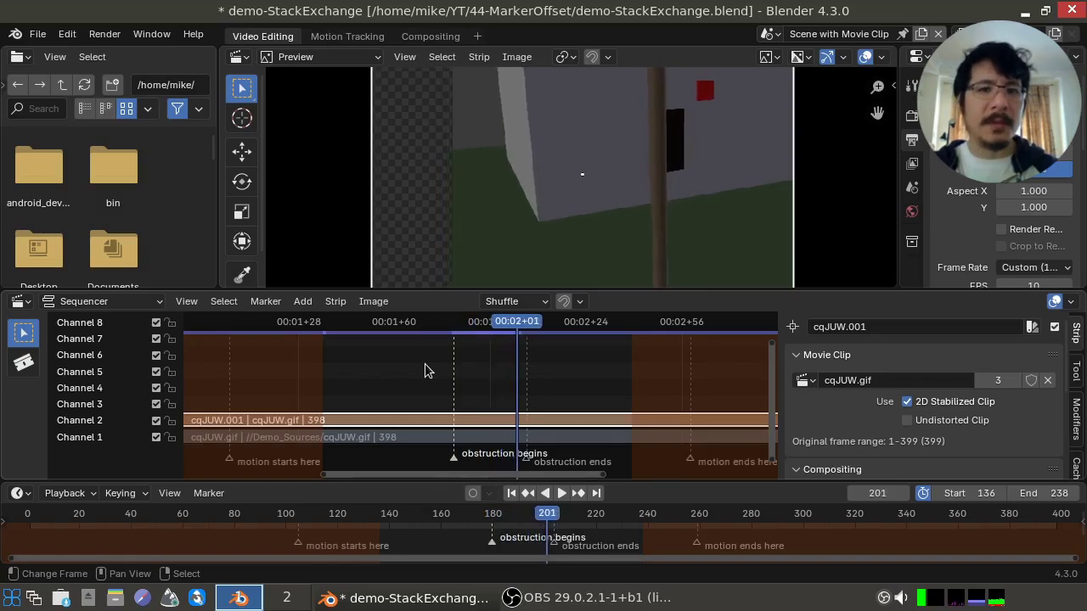
{"action": "key", "text": "Right"}
{"action": "key", "text": "Right"}
{"action": "key", "text": "Right"}
{"action": "key", "text": "Right"}
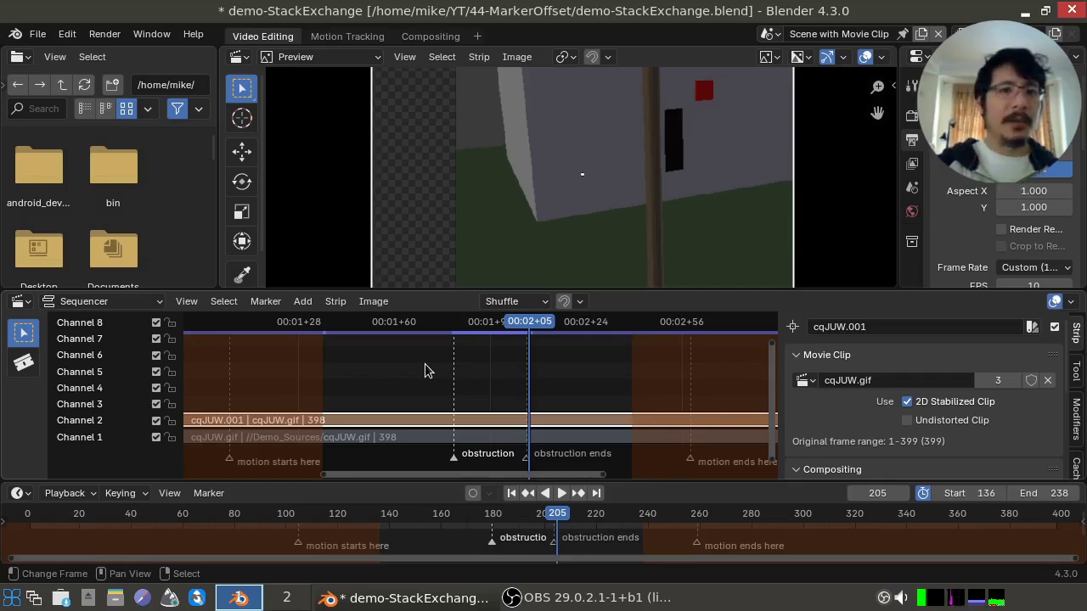
Examine the stabilized frames after the obstruction up to frame 226, and replay the preview range.
{"action": "key", "text": "Right"}
{"action": "key", "text": "Right"}
{"action": "key", "text": "Right"}
{"action": "key", "text": "Right"}
{"action": "key", "text": "Right"}
{"action": "key", "text": "Right"}
{"action": "key", "text": "Right"}
{"action": "key", "text": "Right"}
{"action": "key", "text": "Right"}
{"action": "key", "text": "Right"}
{"action": "key", "text": "Right"}
{"action": "key", "text": "Right"}
{"action": "key", "text": "Right"}
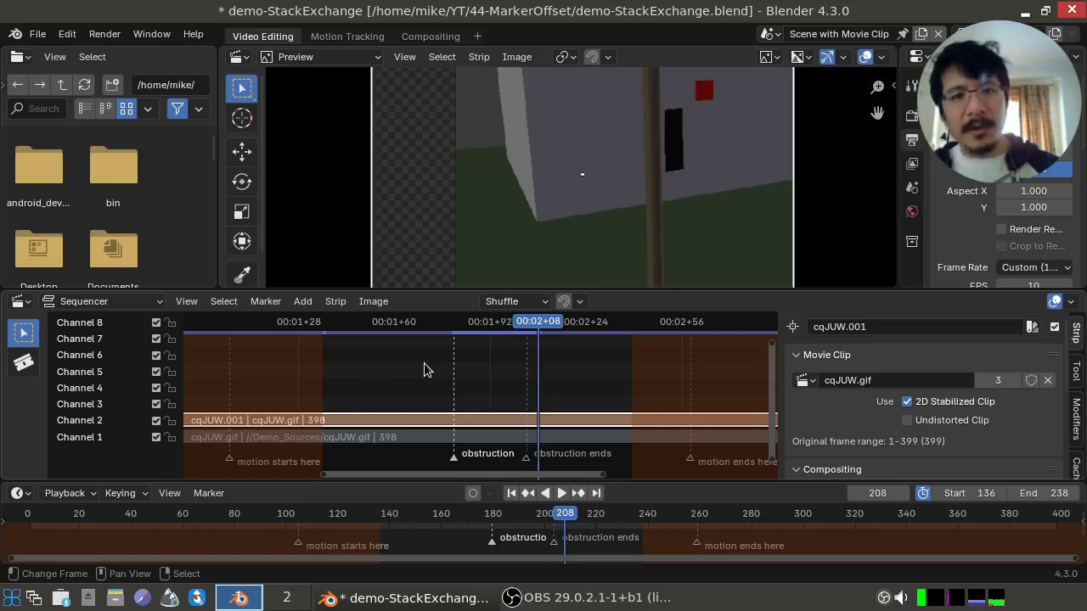
{"action": "key", "text": "Right"}
{"action": "key", "text": "Right"}
{"action": "key", "text": "Right"}
{"action": "key", "text": "Right"}
{"action": "key", "text": "Right"}
{"action": "key", "text": "Right"}
{"action": "key", "text": "Right"}
{"action": "key", "text": "Right"}
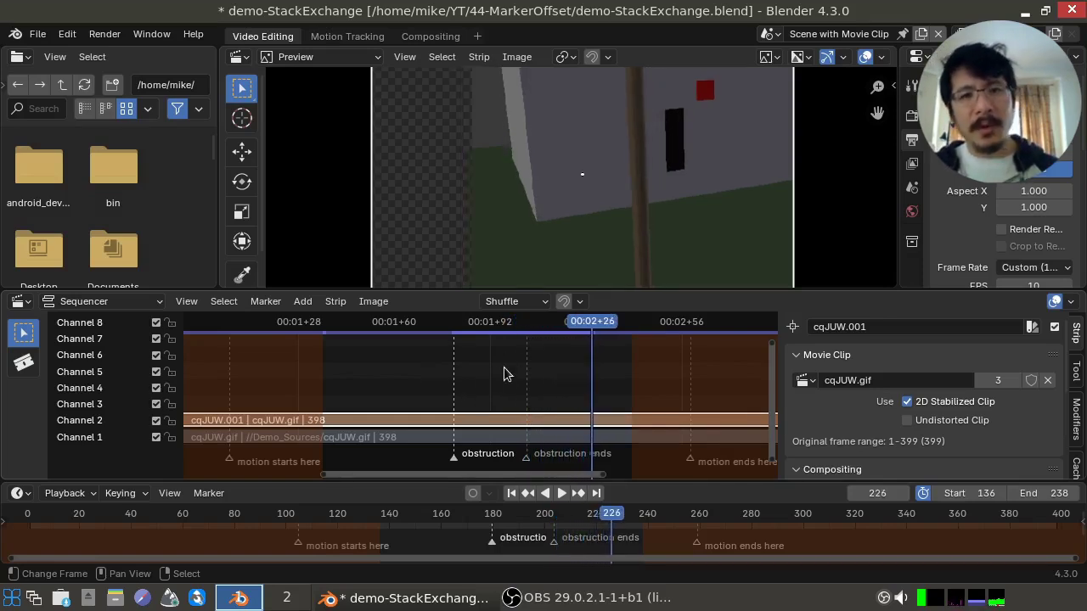
{"action": "key", "text": "space"}
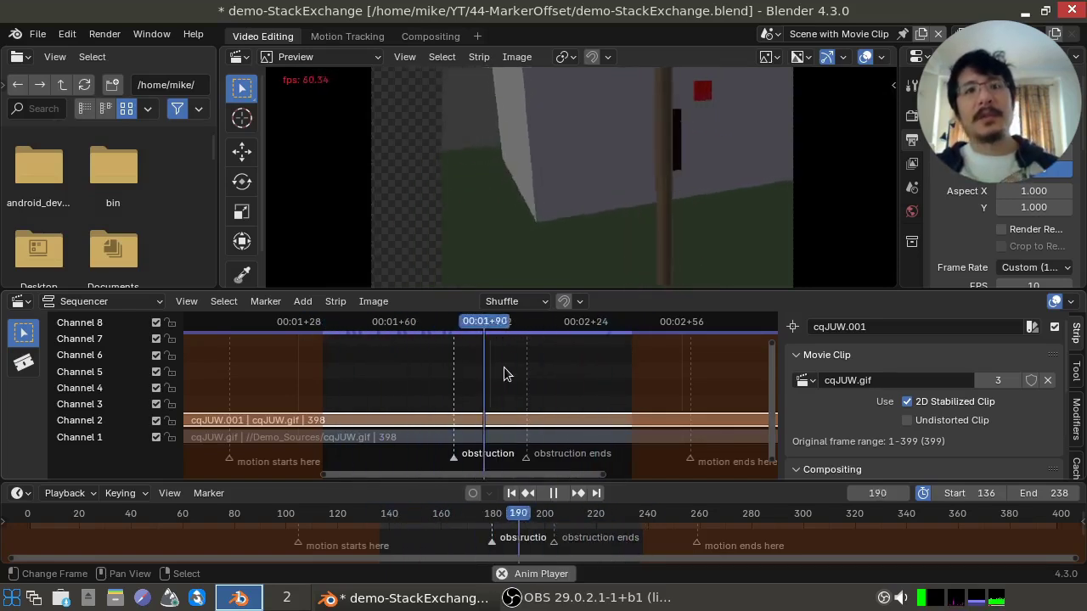
{"action": "key", "text": "space"}
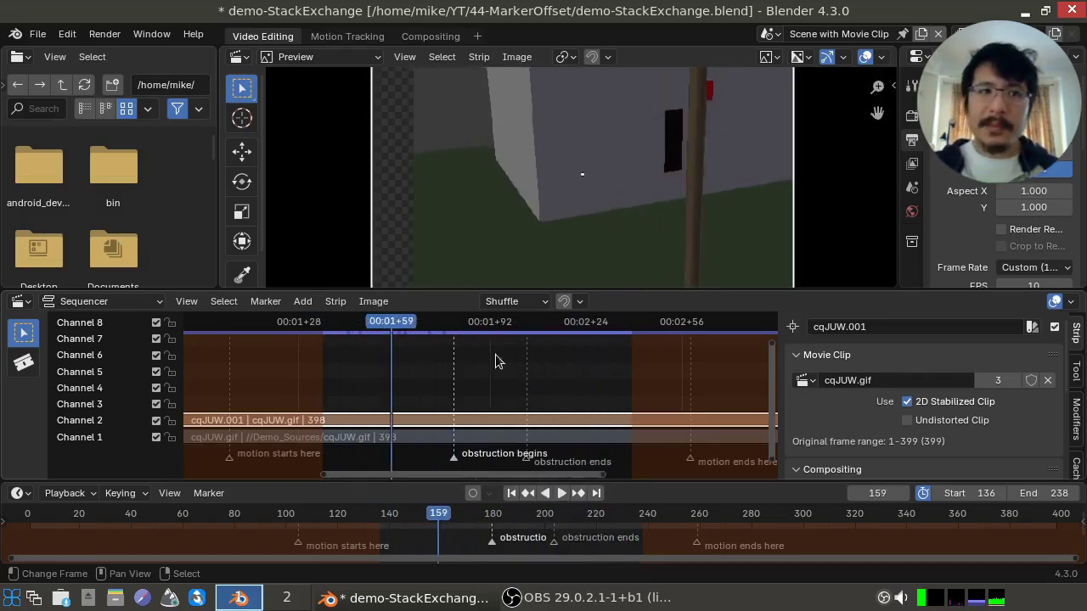
Check the logo overlay in the Compositing workspace from frame 107 to frame 189, past the start of the obstruction.
{"action": "left_click", "coordinate": [429, 38]}
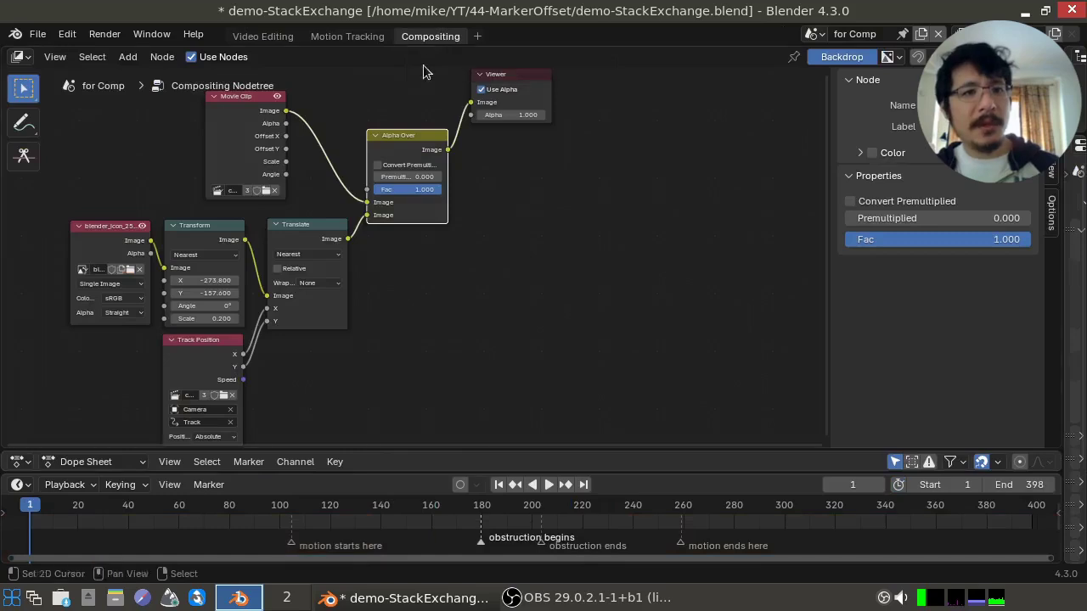
{"action": "left_click", "coordinate": [298, 524]}
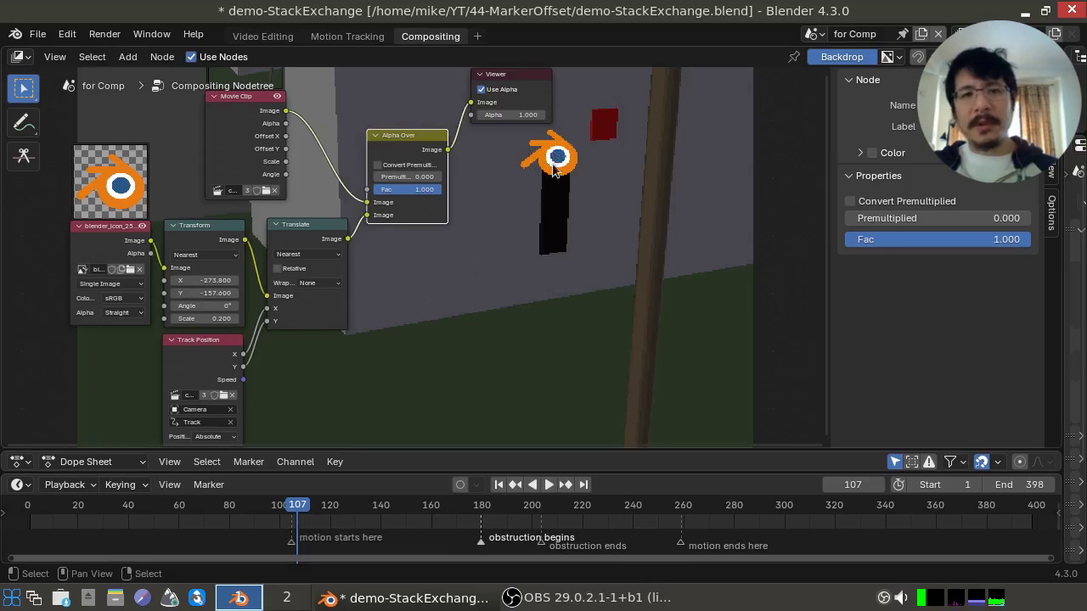
{"action": "left_click", "coordinate": [375, 519]}
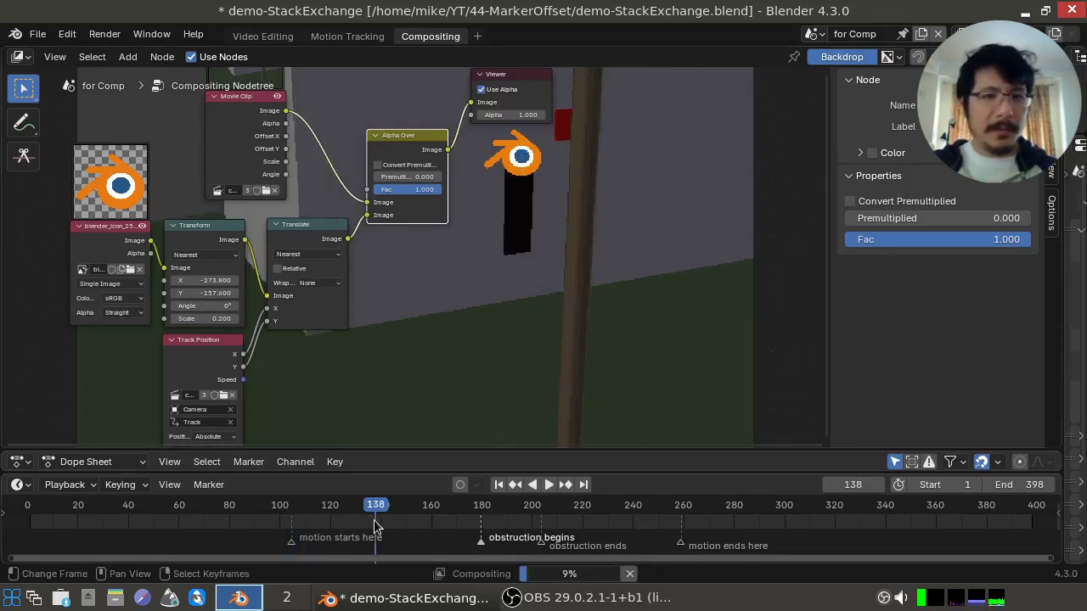
{"action": "left_click_drag", "start_coordinate": [319, 517], "coordinate": [505, 527]}
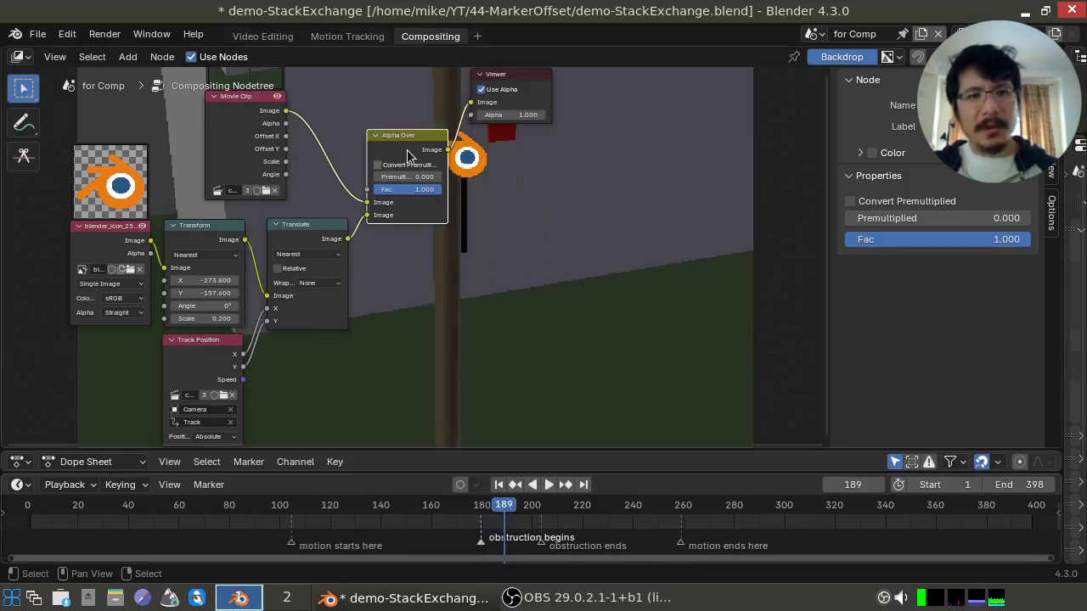
Follow the composited logo against the black bar through the end of the obstruction, up to frame 241.
{"action": "middle_click_drag", "start_coordinate": [532, 221], "coordinate": [476, 219]}
{"action": "middle_click_drag", "start_coordinate": [547, 209], "coordinate": [466, 237]}
{"action": "left_click", "coordinate": [515, 527]}
{"action": "left_click_drag", "start_coordinate": [521, 526], "coordinate": [534, 527]}
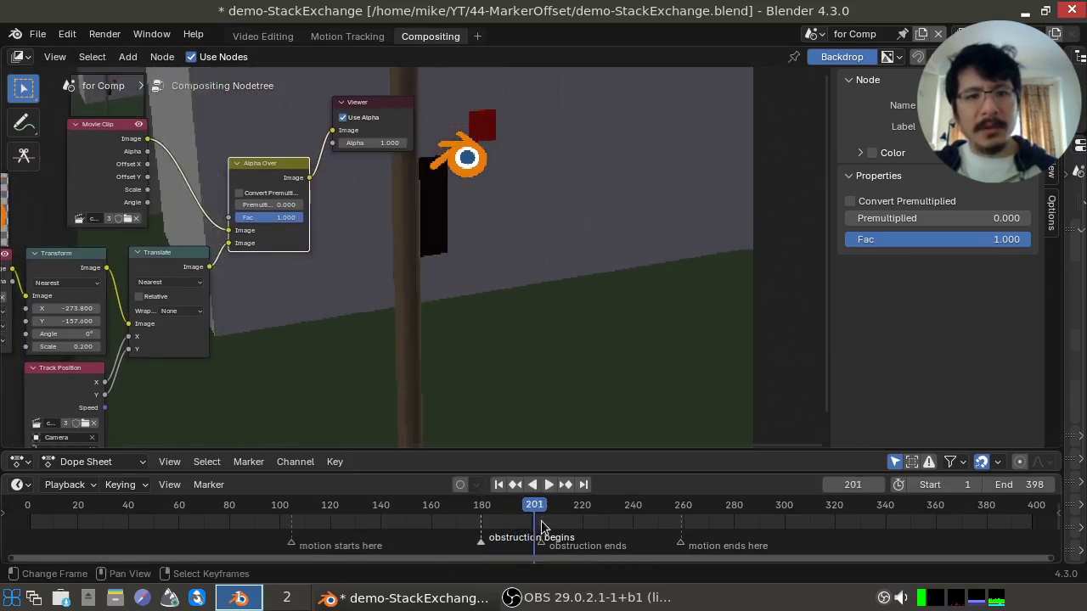
{"action": "left_click", "coordinate": [542, 527]}
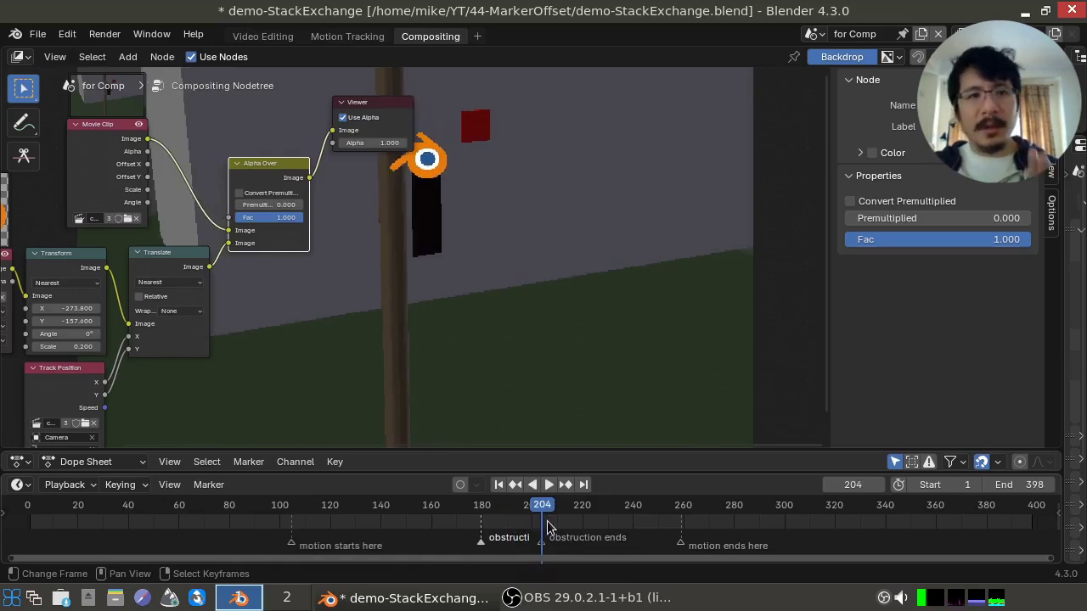
{"action": "left_click_drag", "start_coordinate": [548, 527], "coordinate": [635, 527]}
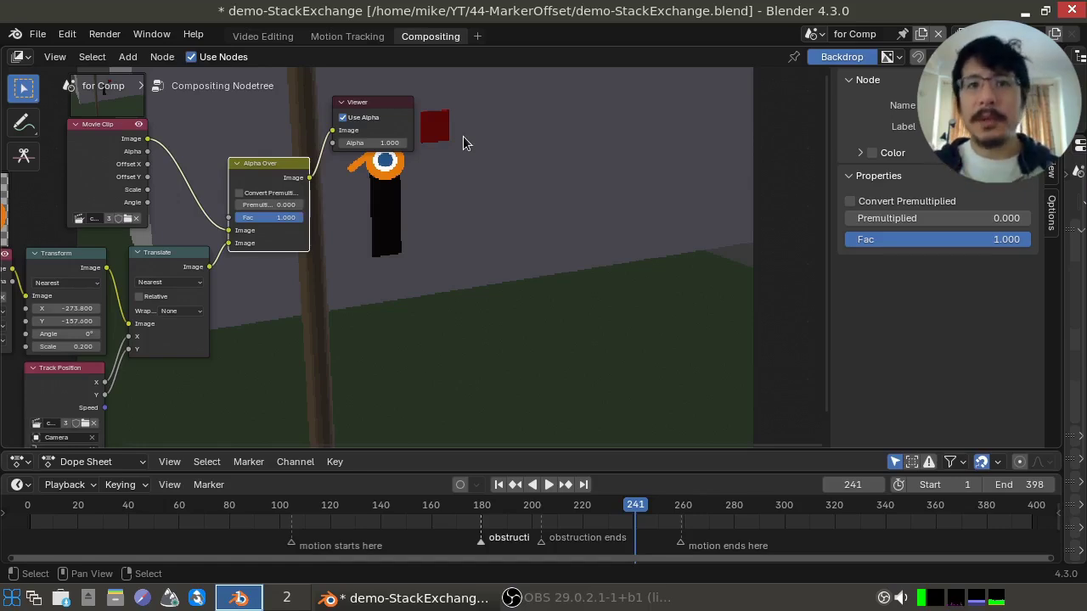
Return to the Motion Tracking workspace and scrub the track around the obstruction's start and the earlier frames 123 to 152.
{"action": "left_click", "coordinate": [348, 37]}
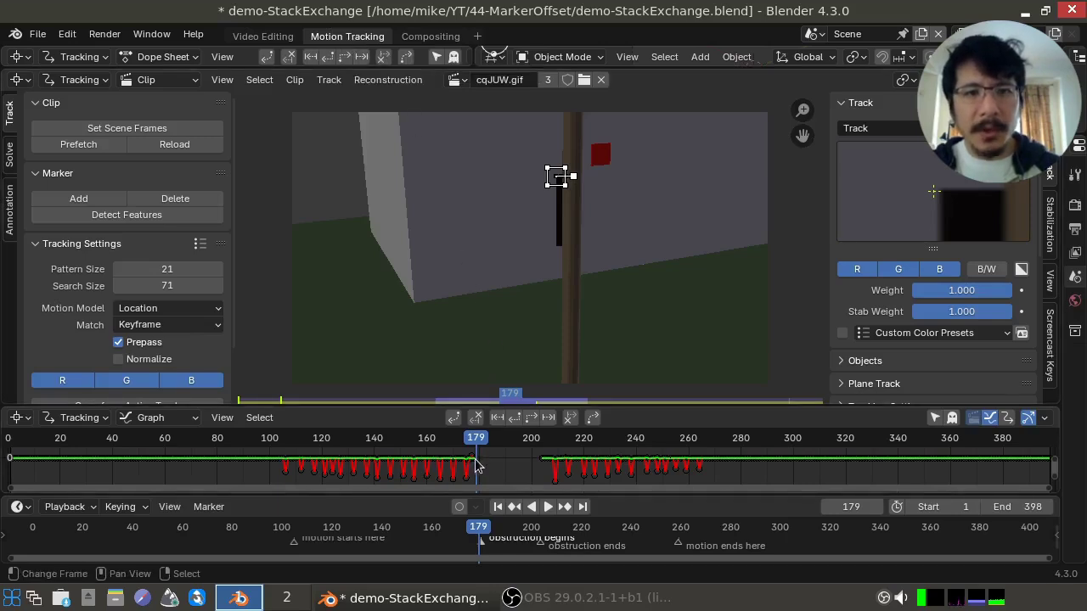
{"action": "mouse_move", "coordinate": [476, 464]}
{"action": "left_mouse_down"}
{"action": "mouse_move", "coordinate": [539, 461]}
{"action": "mouse_move", "coordinate": [490, 466]}
{"action": "left_mouse_up"}
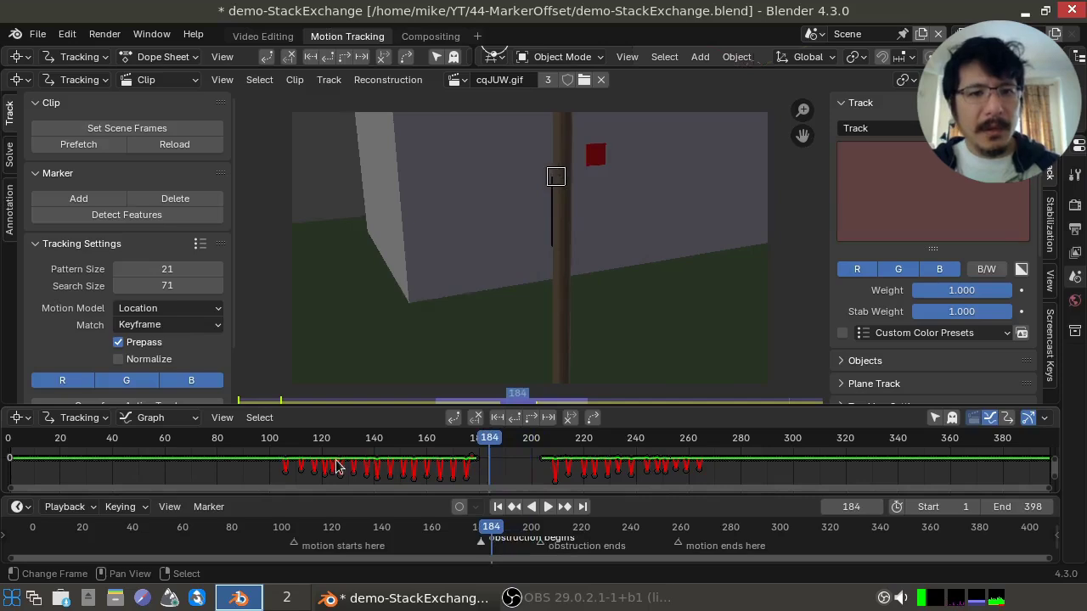
{"action": "mouse_move", "coordinate": [337, 467]}
{"action": "left_mouse_down"}
{"action": "mouse_move", "coordinate": [359, 467]}
{"action": "mouse_move", "coordinate": [290, 469]}
{"action": "mouse_move", "coordinate": [456, 470]}
{"action": "mouse_move", "coordinate": [331, 470]}
{"action": "mouse_move", "coordinate": [393, 473]}
{"action": "mouse_move", "coordinate": [358, 471]}
{"action": "left_mouse_up"}
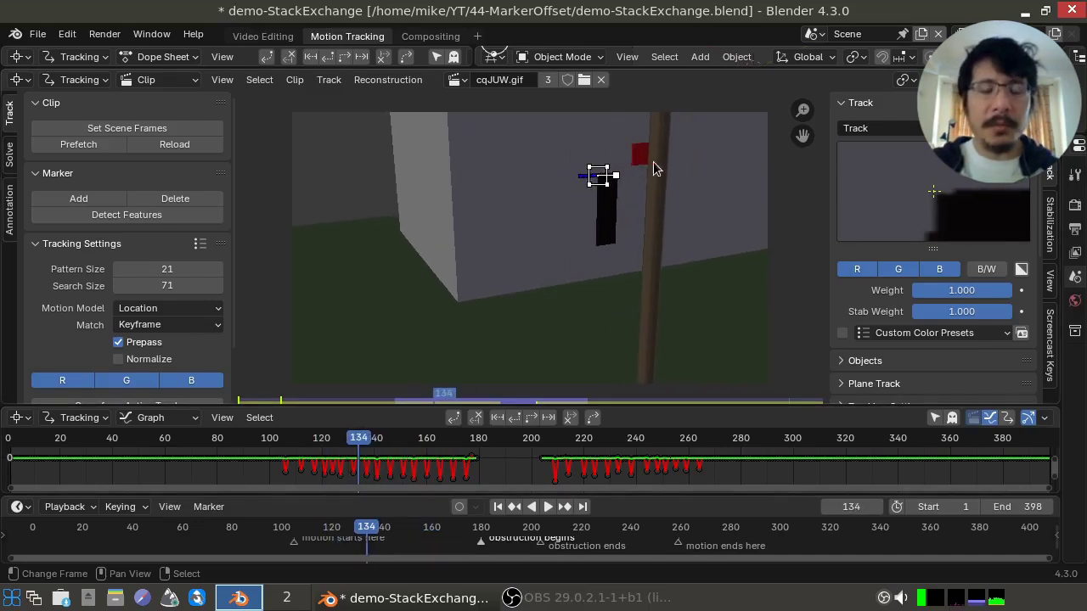
{"action": "left_click_drag", "start_coordinate": [330, 462], "coordinate": [411, 451]}
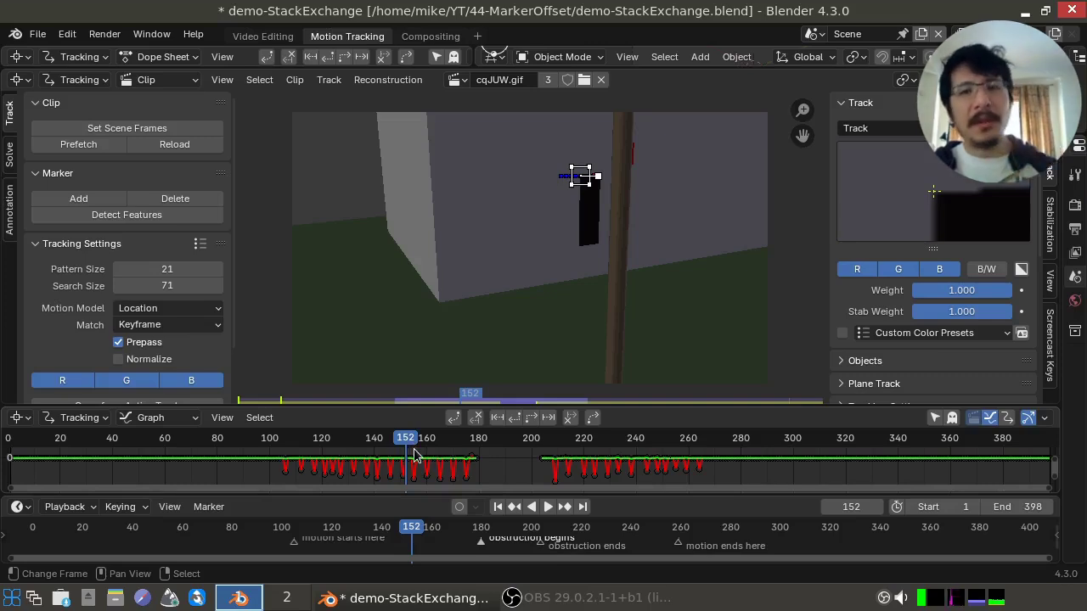
{"action": "left_click", "coordinate": [329, 468]}
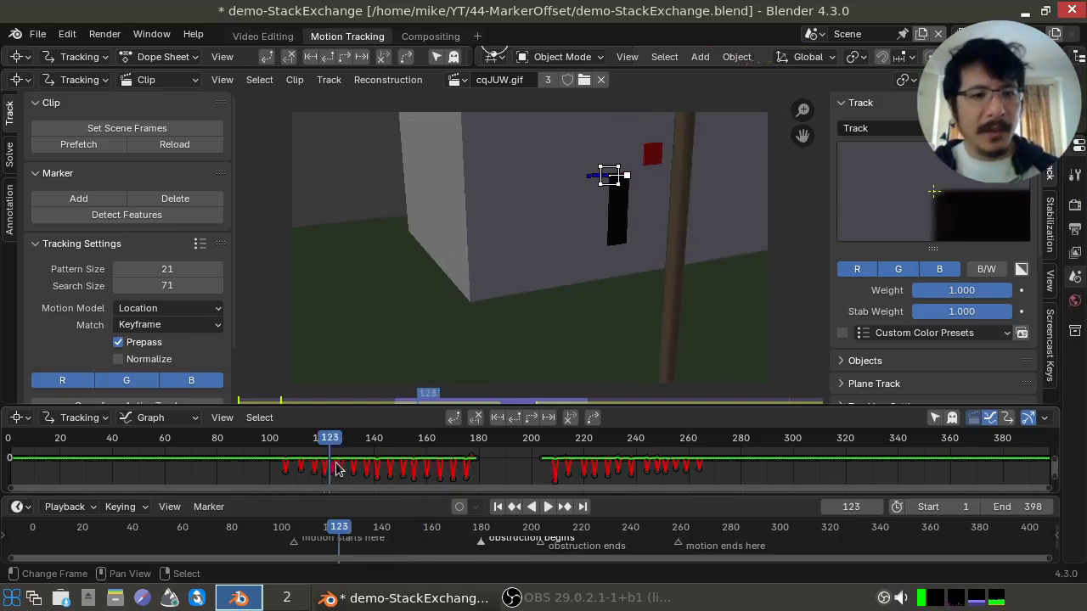
Set the current frame to 179, the last tracked frame before the obstruction begins.
{"action": "left_click", "coordinate": [473, 469]}
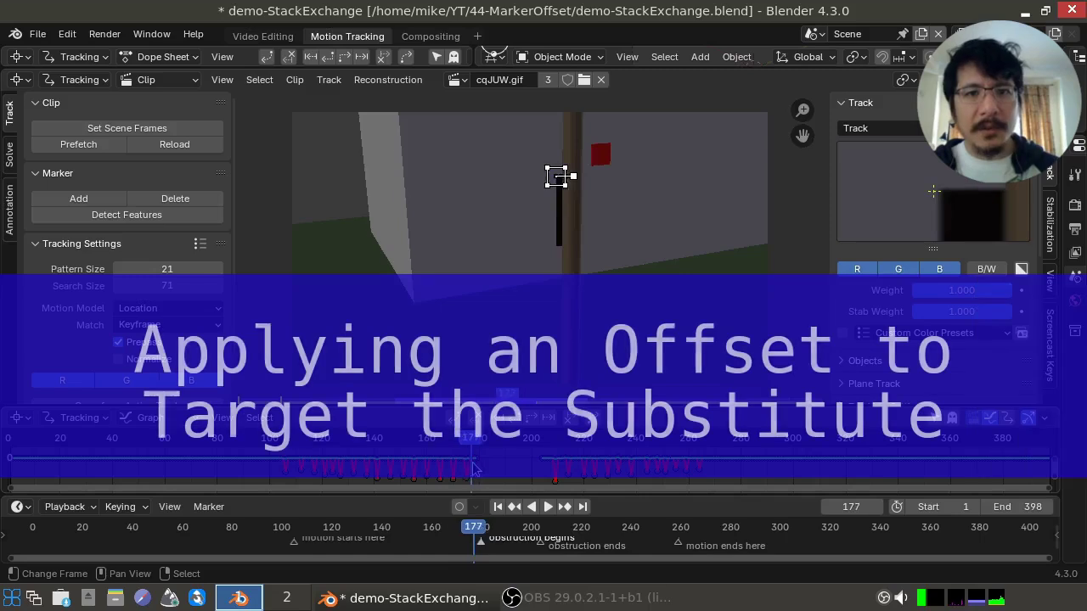
{"action": "left_click", "coordinate": [471, 469]}
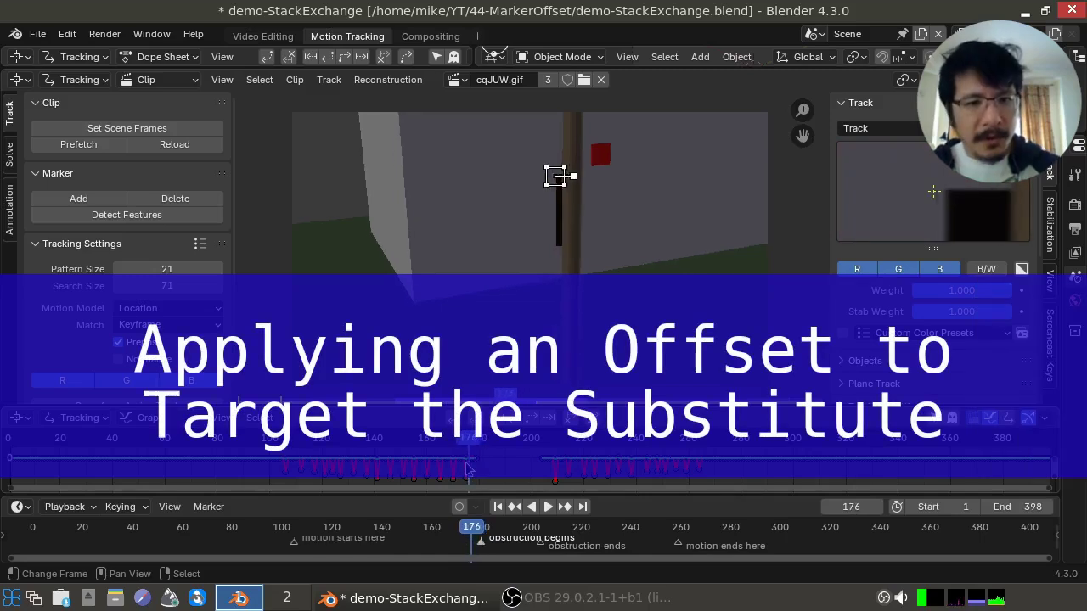
{"action": "key", "text": "Right"}
{"action": "key", "text": "Right"}
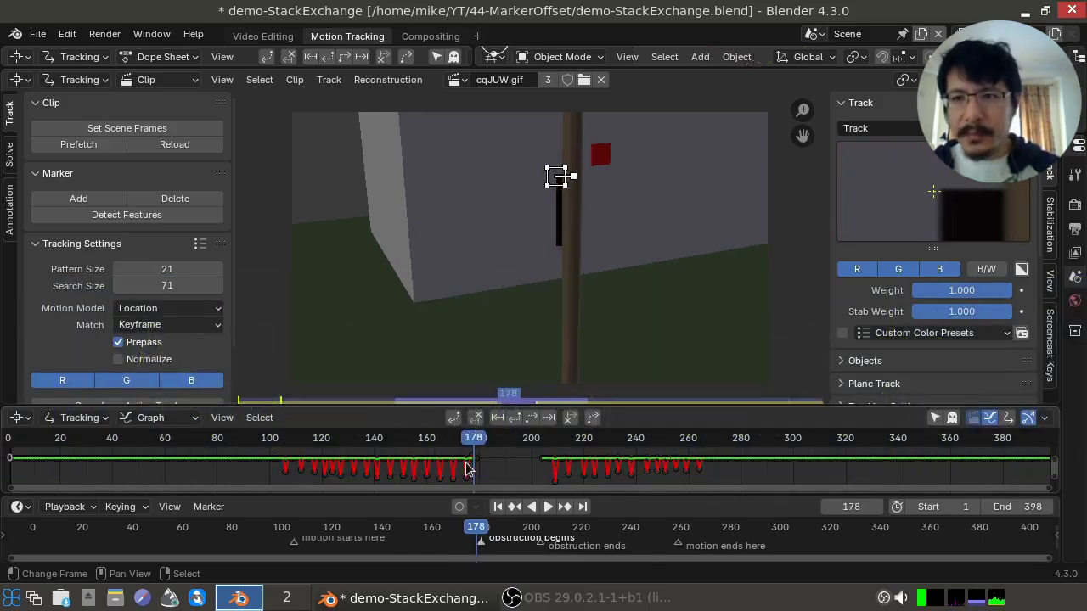
{"action": "left_click_drag", "start_coordinate": [467, 469], "coordinate": [479, 461]}
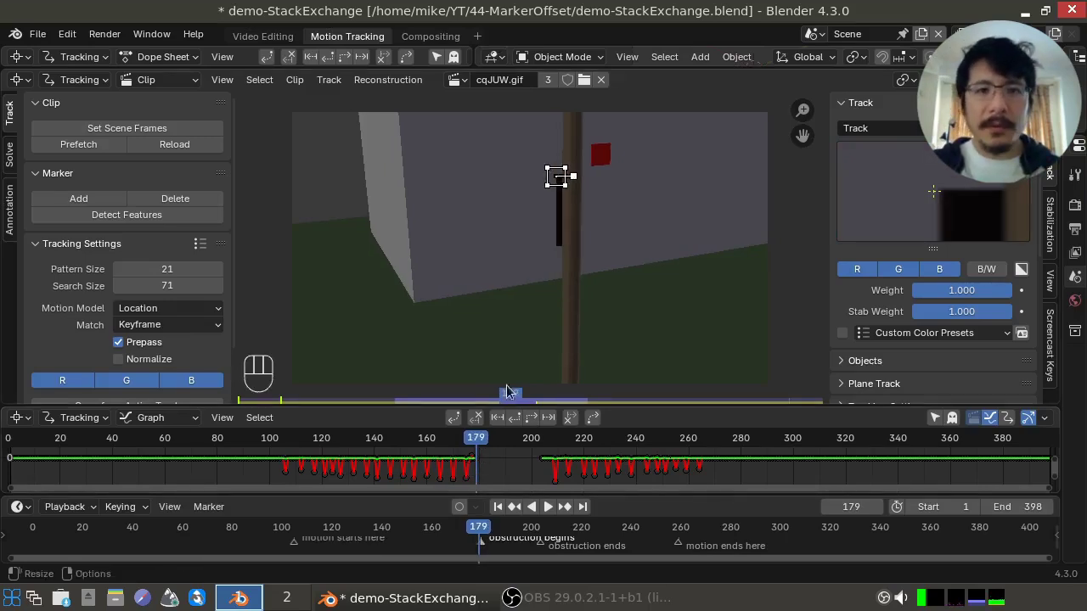
Offset the marker's tracking area to the red square's lower-left corner, about -43.26 in X and -13.10 in Y, keeping its anchor on the black bar.
{"action": "scroll", "coordinate": [593, 161], "scroll_direction": "up", "scroll_amount": 2}
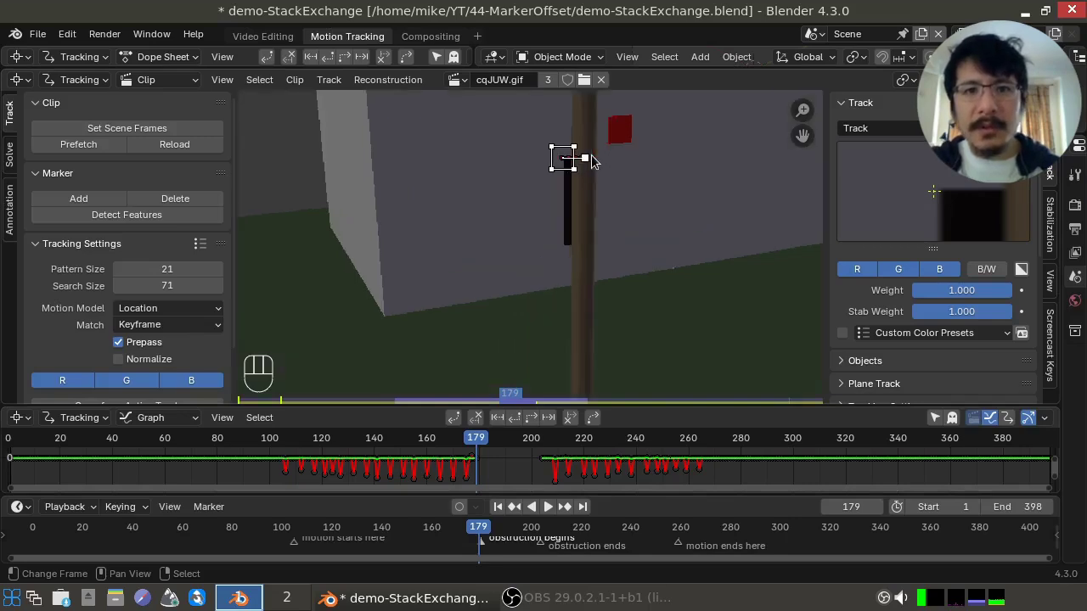
{"action": "mouse_move", "coordinate": [624, 148]}
{"action": "middle_mouse_down"}
{"action": "mouse_move", "coordinate": [608, 198]}
{"action": "mouse_move", "coordinate": [616, 210]}
{"action": "mouse_move", "coordinate": [527, 270]}
{"action": "middle_mouse_up"}
{"action": "scroll", "coordinate": [614, 175], "scroll_direction": "up", "scroll_amount": 2}
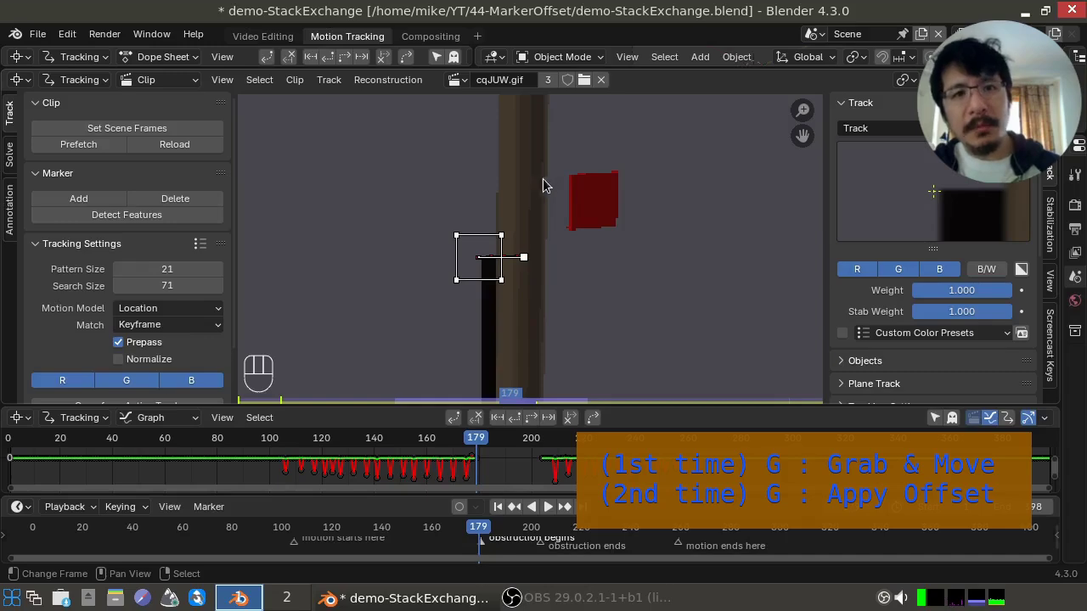
{"action": "key", "text": "g"}
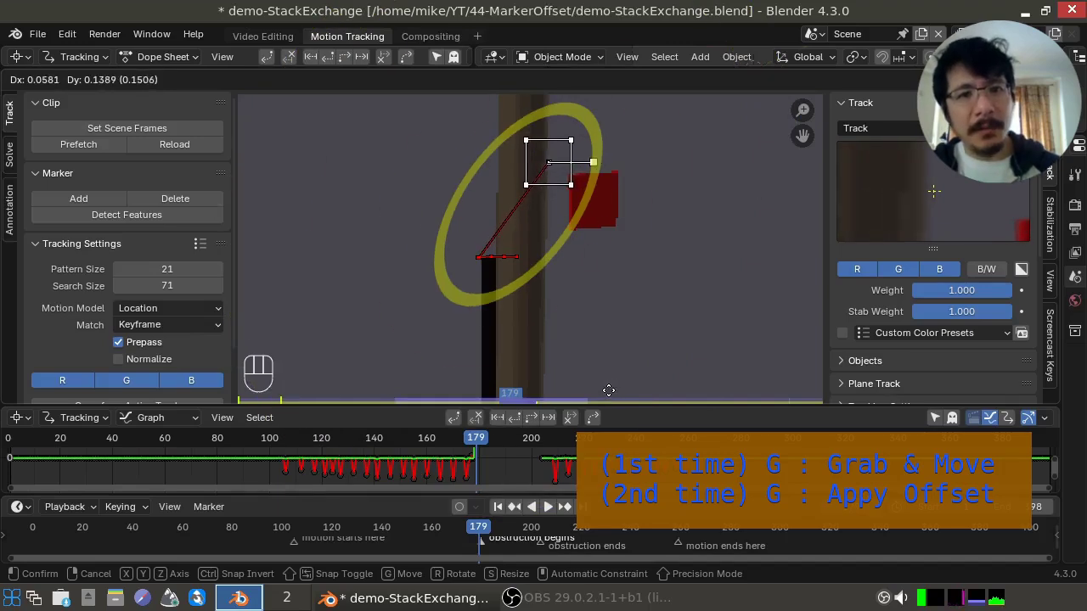
{"action": "key", "text": "g"}
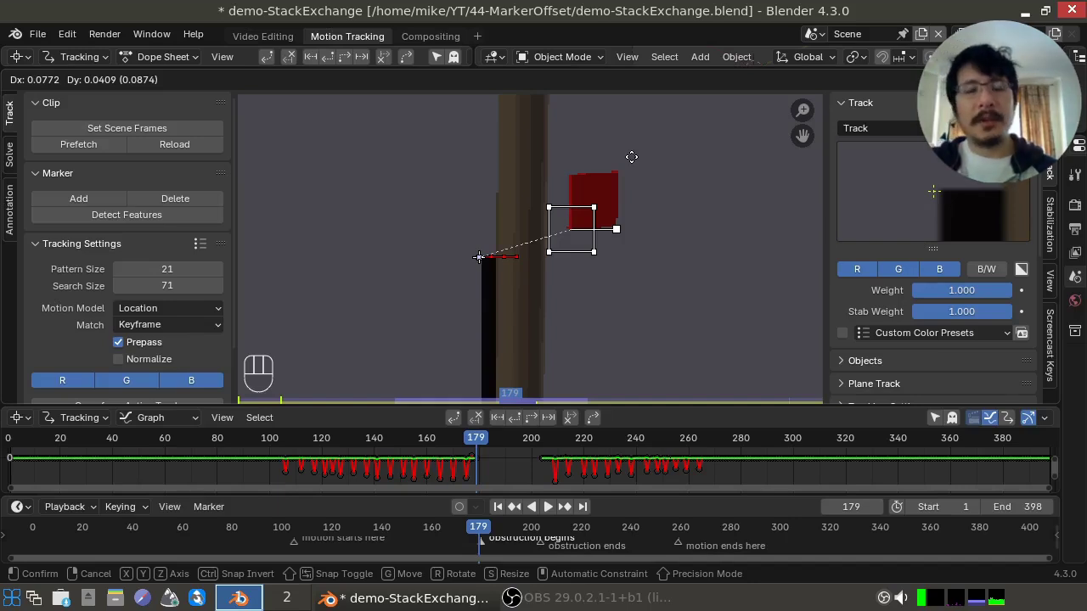
{"action": "left_click", "coordinate": [632, 156]}
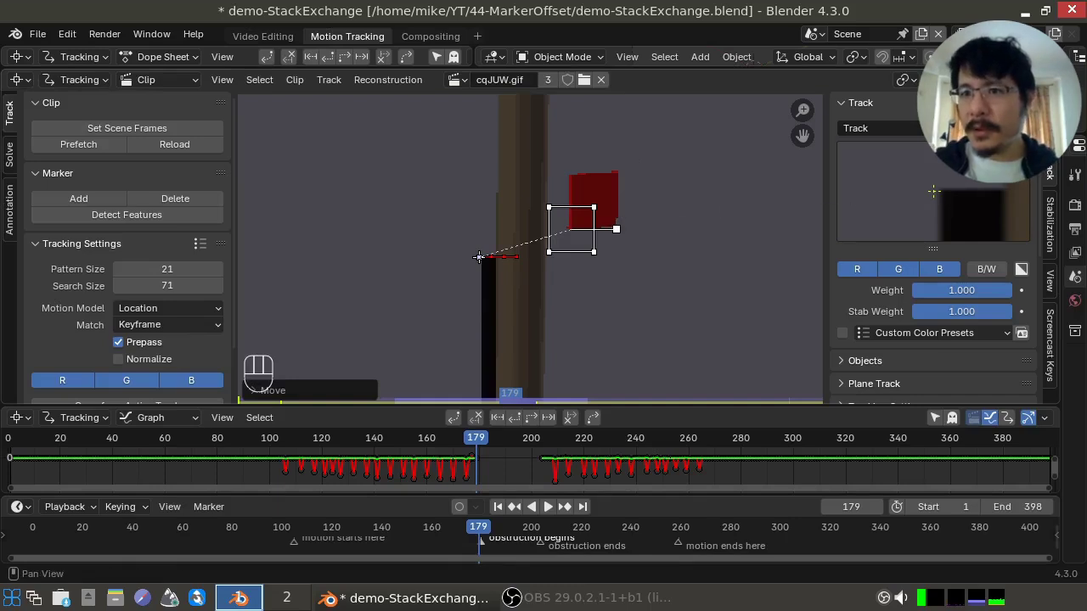
{"action": "scroll", "coordinate": [988, 233], "scroll_direction": "down", "scroll_amount": 2}
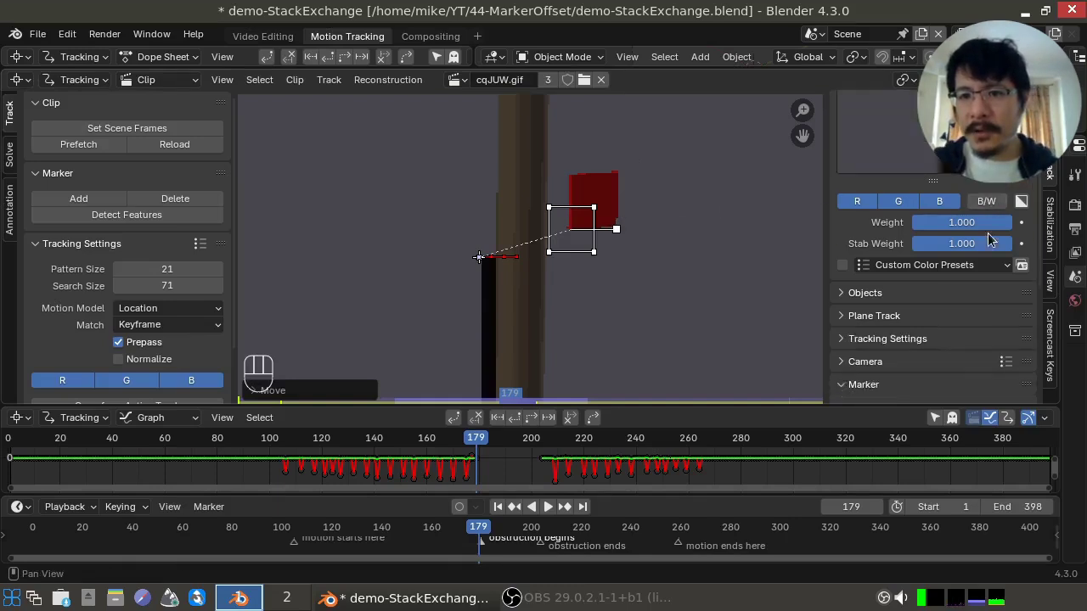
{"action": "scroll", "coordinate": [988, 233], "scroll_direction": "down", "scroll_amount": 6}
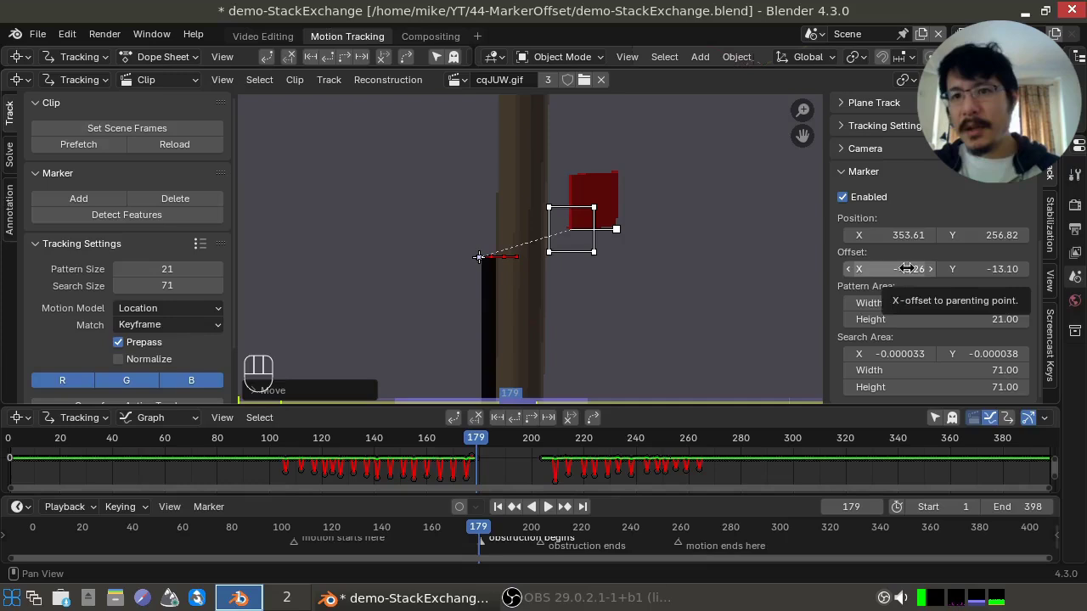
{"action": "scroll", "coordinate": [900, 263], "scroll_direction": "up", "scroll_amount": 1}
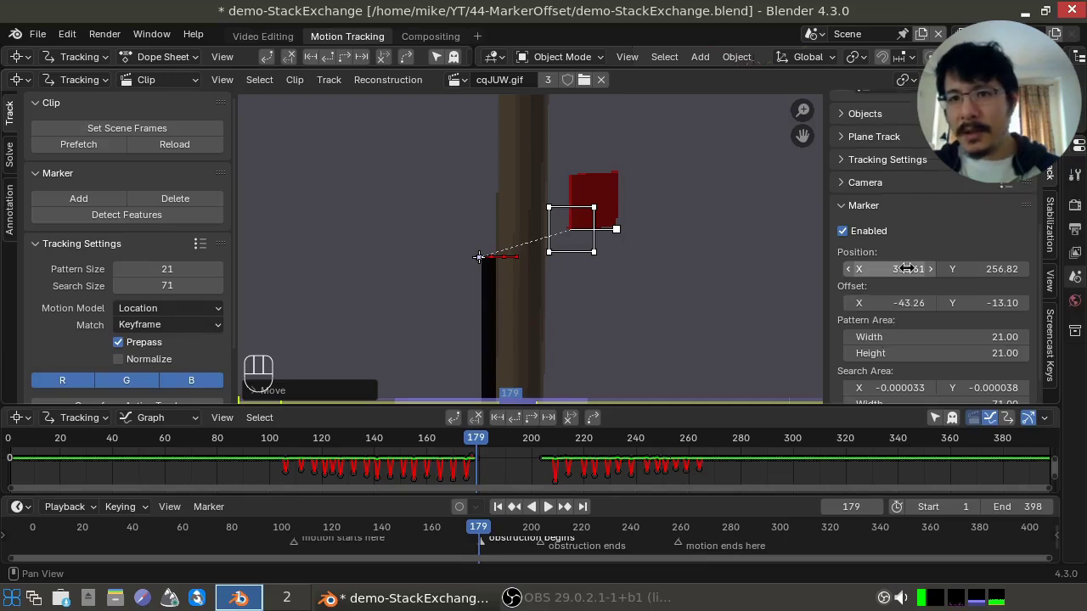
Set the track's speed to Quarter and track the offset marker forward from frame 179 to frame 222, past the obstruction.
{"action": "left_click", "coordinate": [916, 161]}
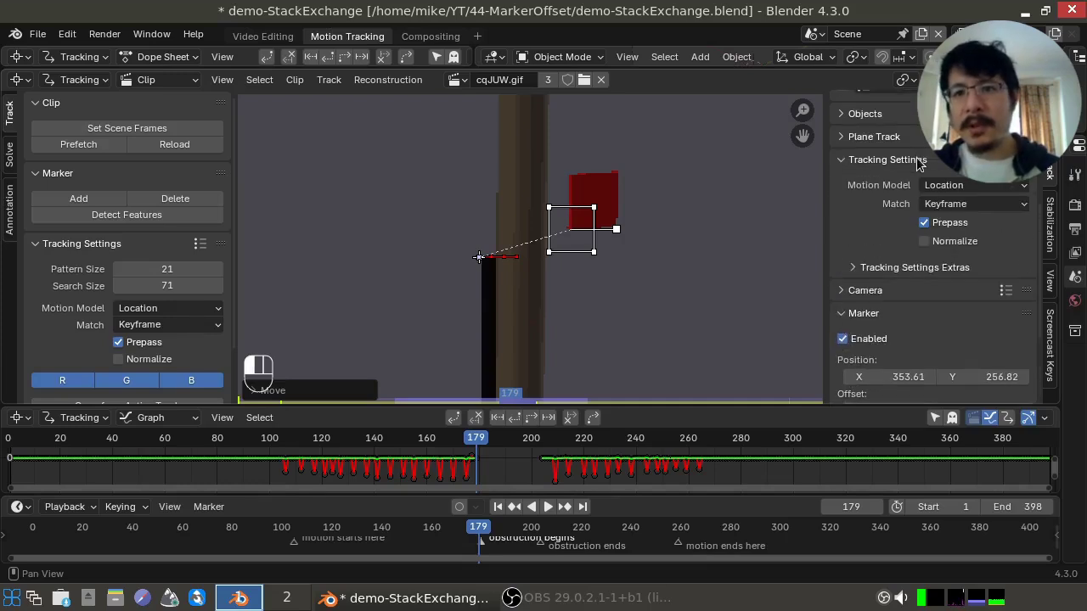
{"action": "left_click", "coordinate": [945, 269]}
{"action": "scroll", "coordinate": [946, 276], "scroll_direction": "down", "scroll_amount": 2}
{"action": "left_click", "coordinate": [960, 302]}
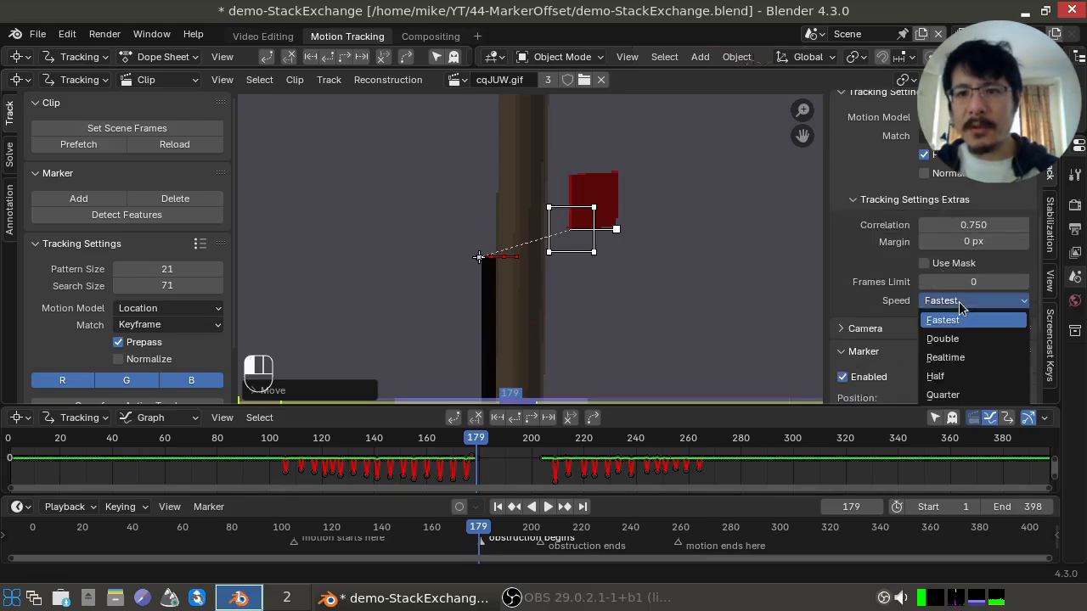
{"action": "left_click", "coordinate": [944, 395]}
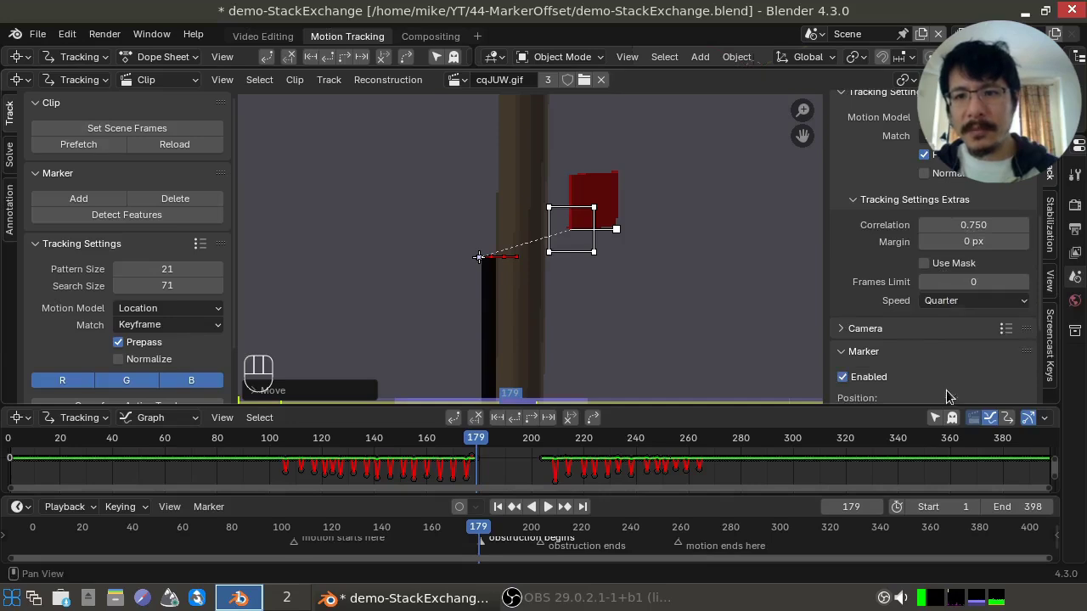
{"action": "left_click", "coordinate": [531, 418]}
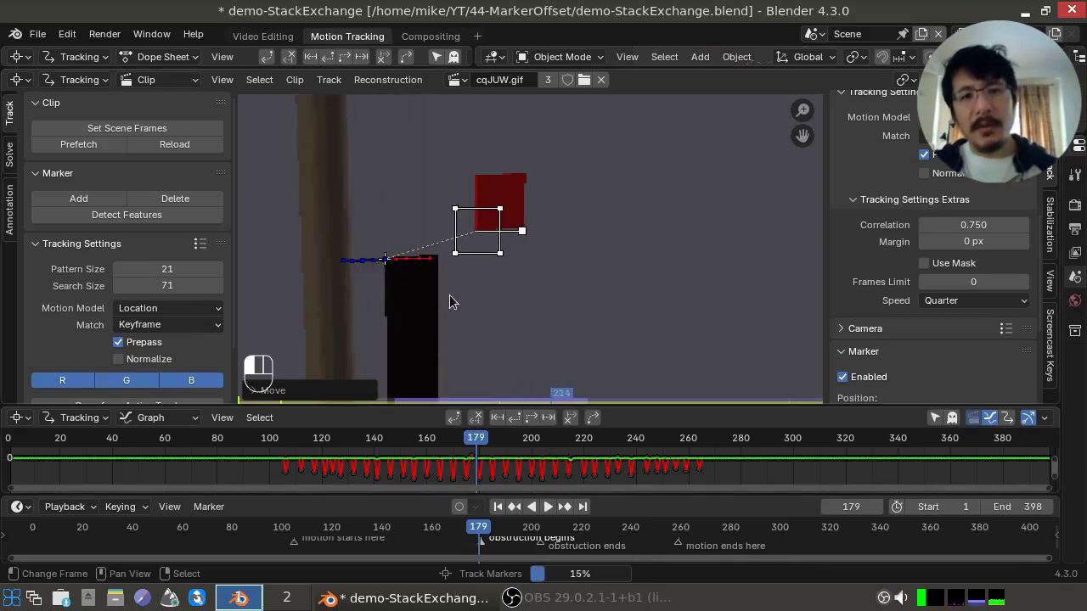
{"action": "key", "text": "Escape"}
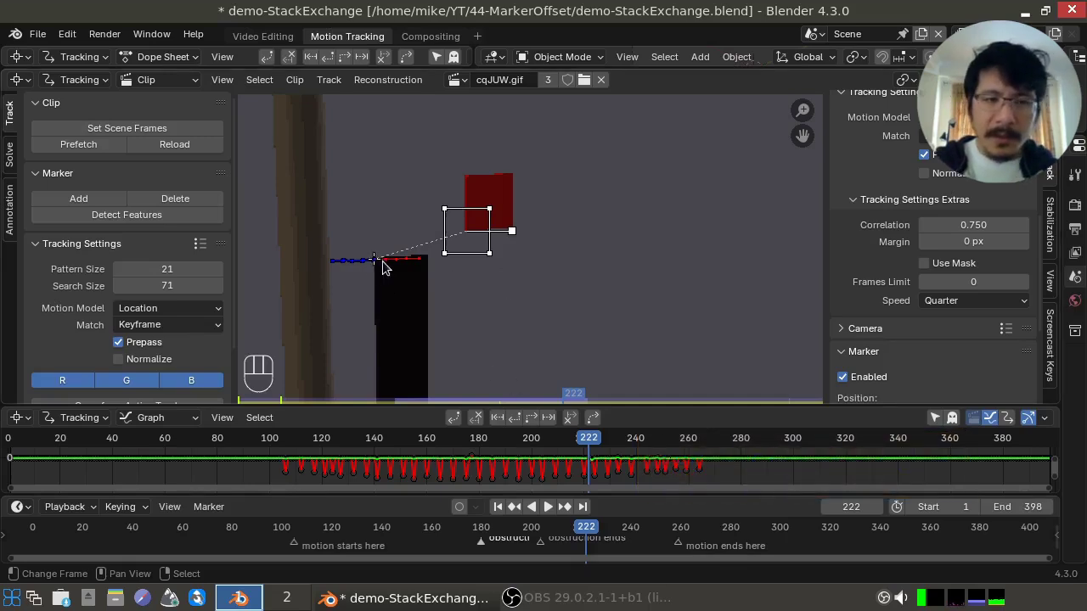
Reset the marker's X and Y offset to 0 at frame 222 to put the tracking area back on the black bar.
{"action": "scroll", "coordinate": [934, 323], "scroll_direction": "down", "scroll_amount": 4}
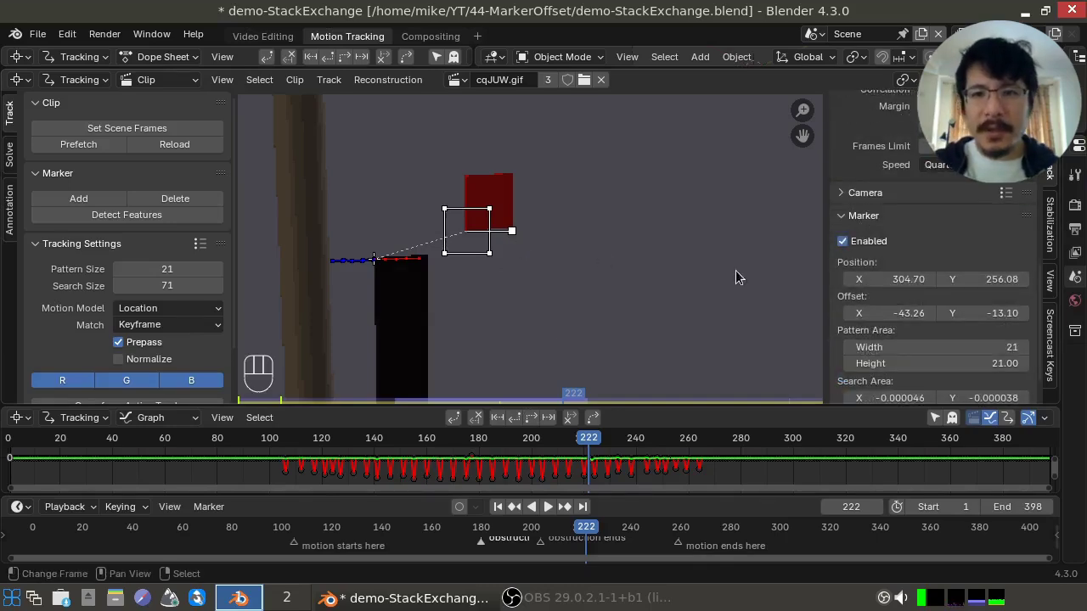
{"action": "left_click", "coordinate": [904, 314]}
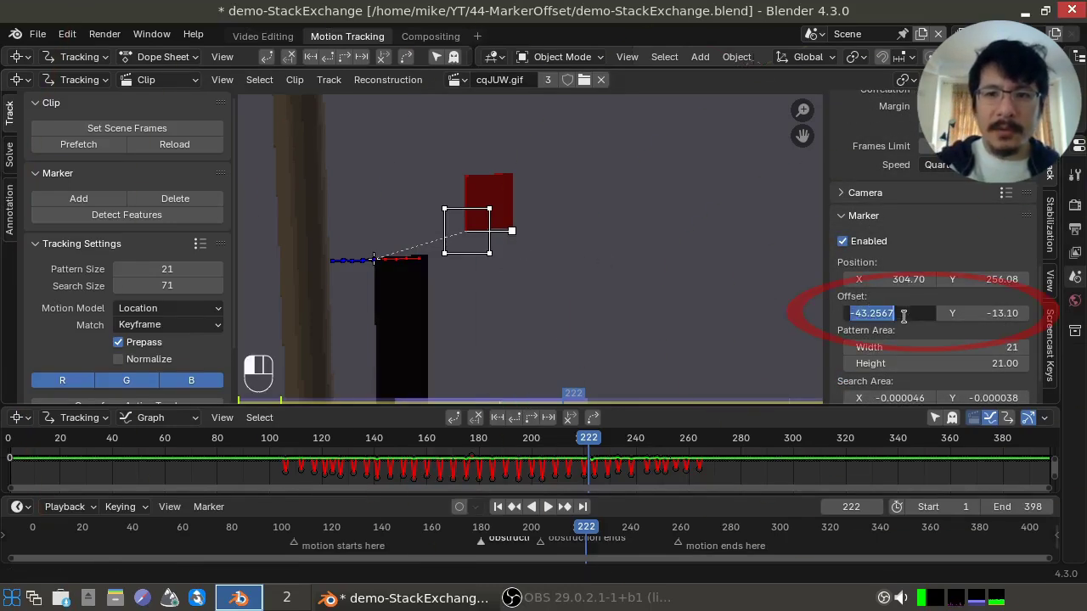
{"action": "type", "text": "0"}
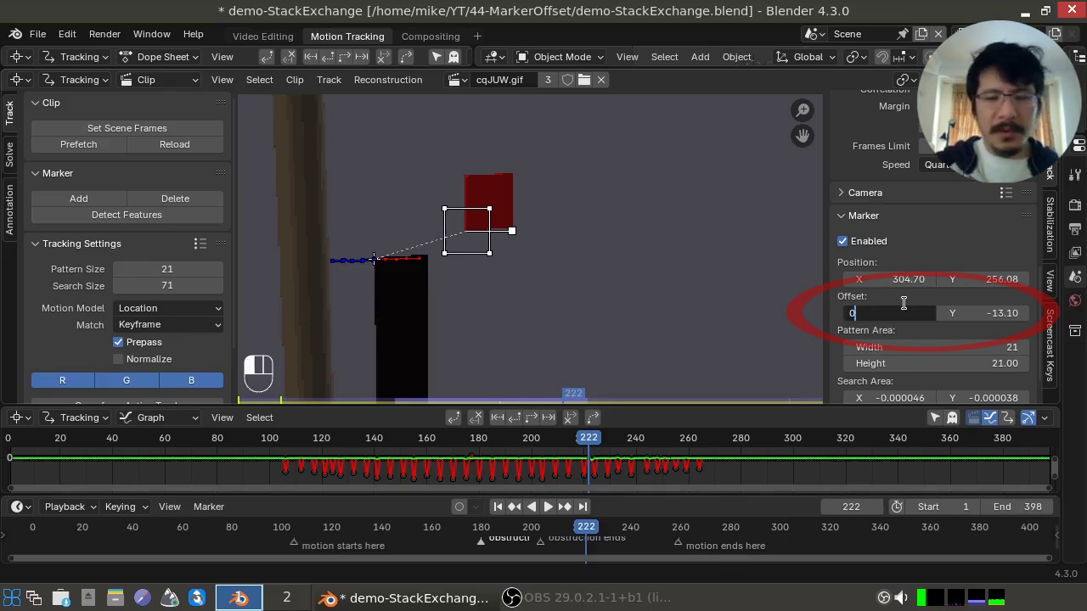
{"action": "key", "text": "Tab"}
{"action": "type", "text": "0"}
{"action": "key", "text": "Return"}
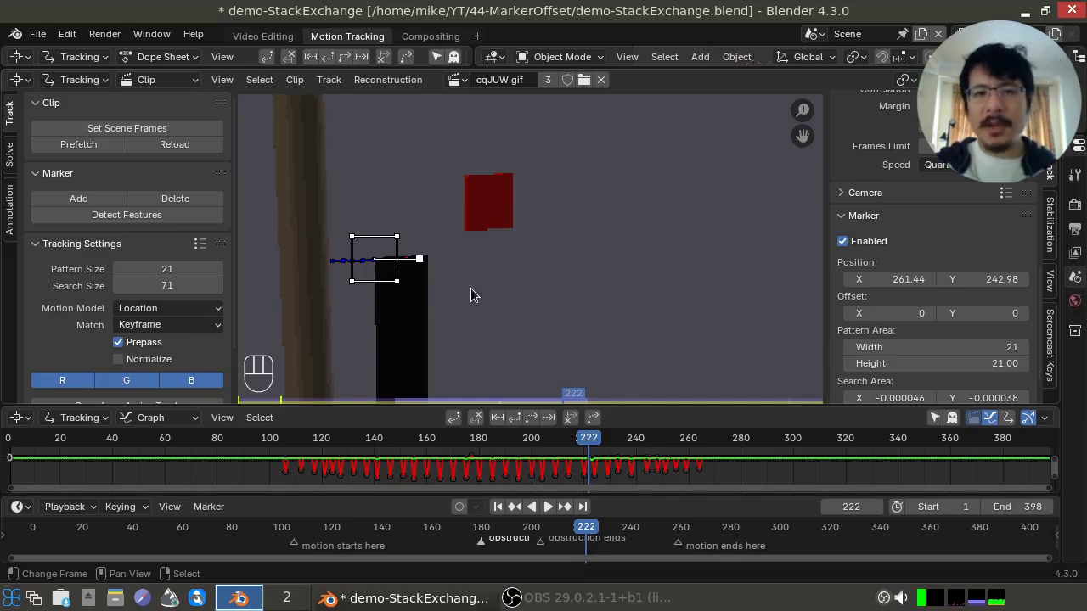
Scrub the track back to frame 200 to check the marker's path through the obstruction.
{"action": "scroll", "coordinate": [467, 283], "scroll_direction": "down", "scroll_amount": 2}
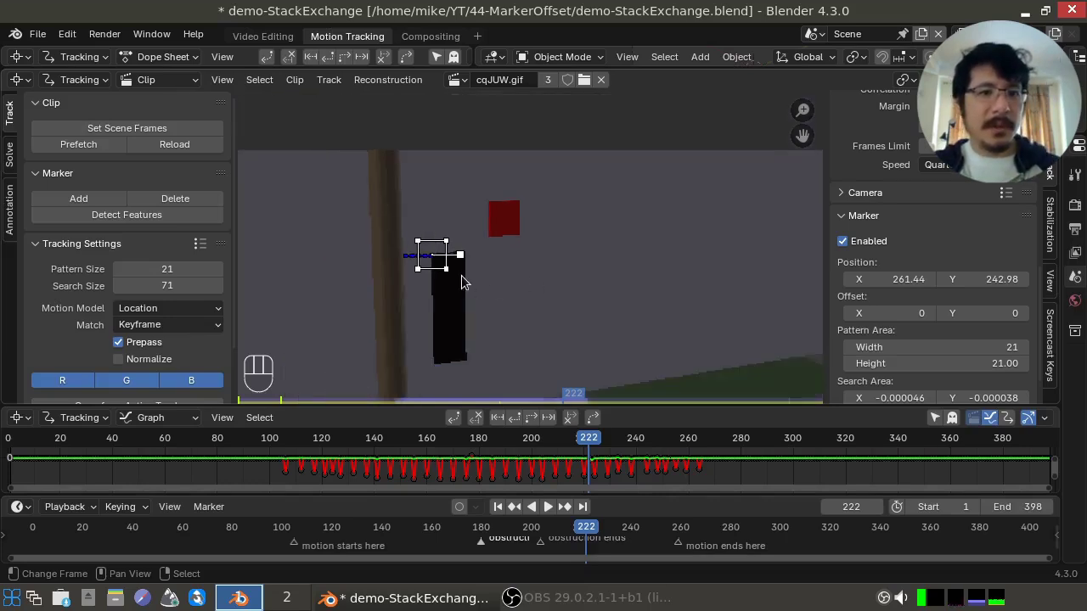
{"action": "middle_click_drag", "start_coordinate": [461, 275], "coordinate": [541, 244]}
{"action": "scroll", "coordinate": [541, 244], "scroll_direction": "down", "scroll_amount": 1}
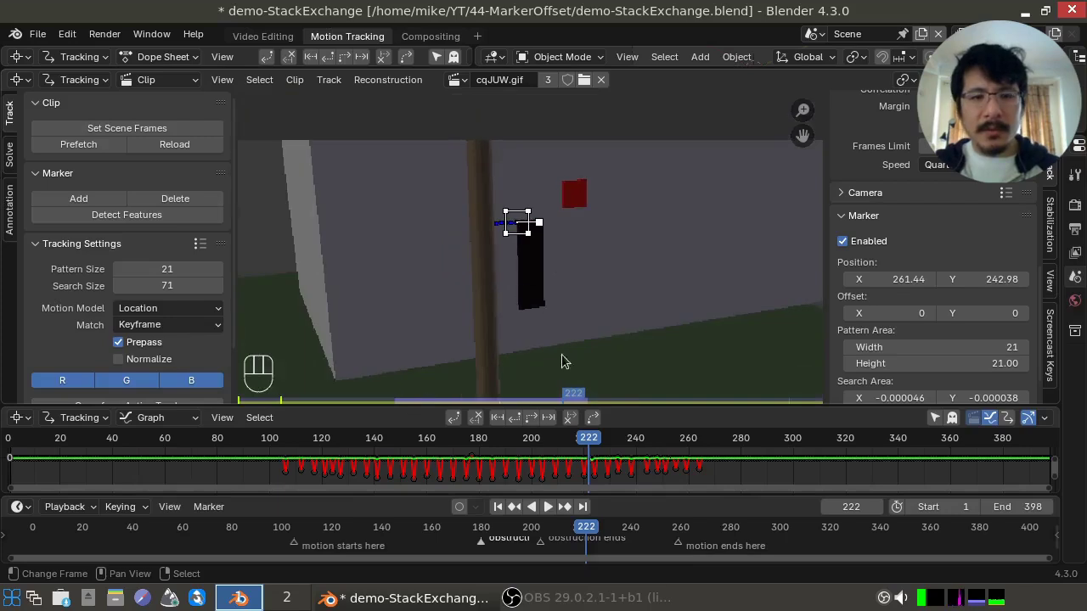
{"action": "mouse_move", "coordinate": [584, 463]}
{"action": "left_mouse_down"}
{"action": "mouse_move", "coordinate": [456, 466]}
{"action": "mouse_move", "coordinate": [559, 461]}
{"action": "mouse_move", "coordinate": [495, 465]}
{"action": "mouse_move", "coordinate": [533, 450]}
{"action": "left_mouse_up"}
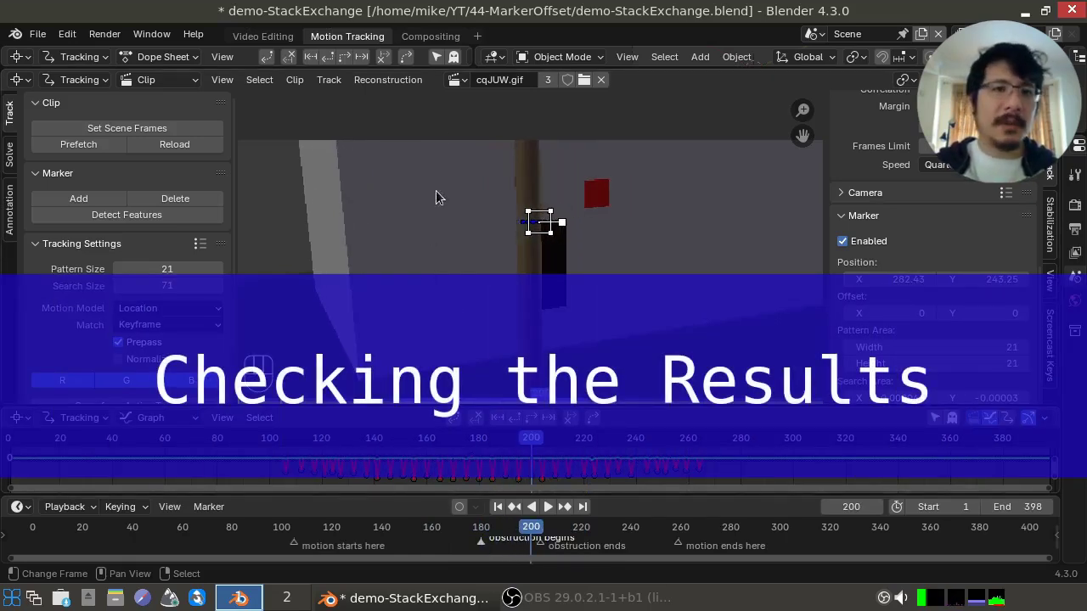
Check the logo overlay in the Compositing workspace through the obstruction, from frame 175 to frame 223.
{"action": "left_click", "coordinate": [434, 38]}
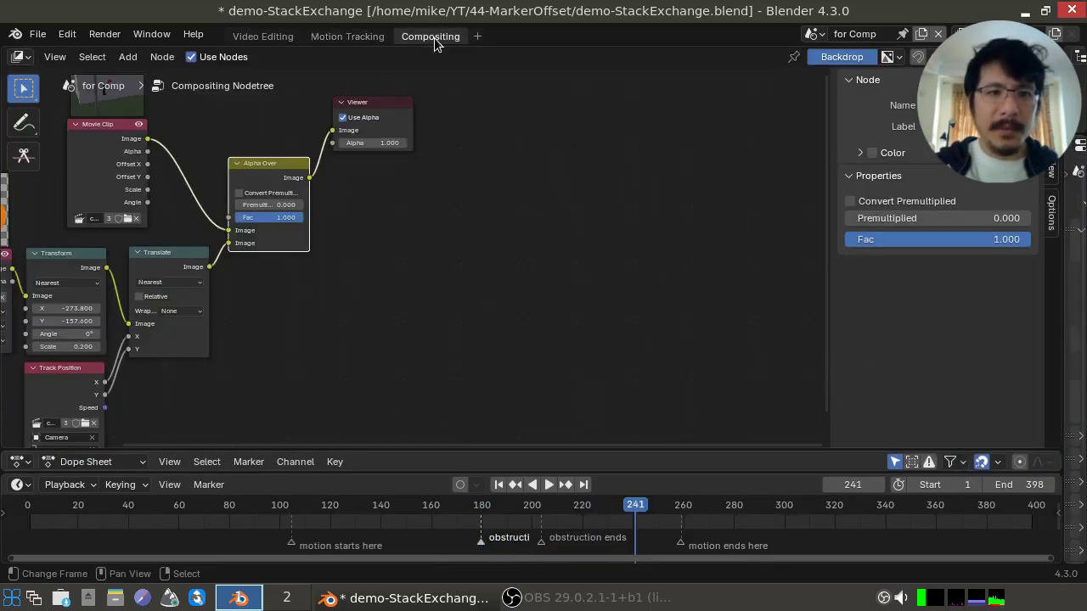
{"action": "left_click", "coordinate": [470, 531]}
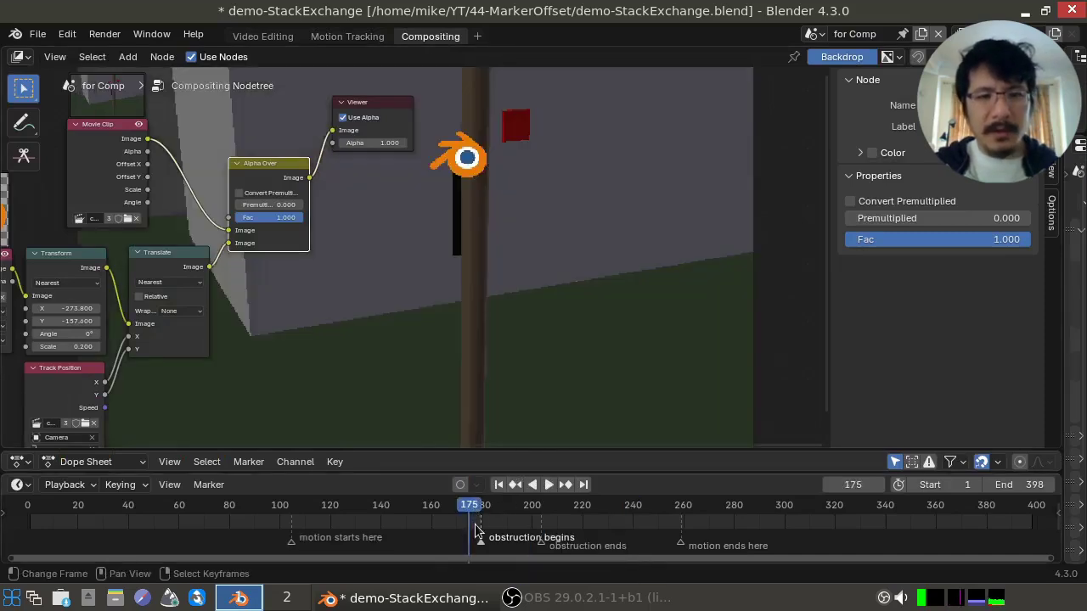
{"action": "left_click", "coordinate": [477, 531]}
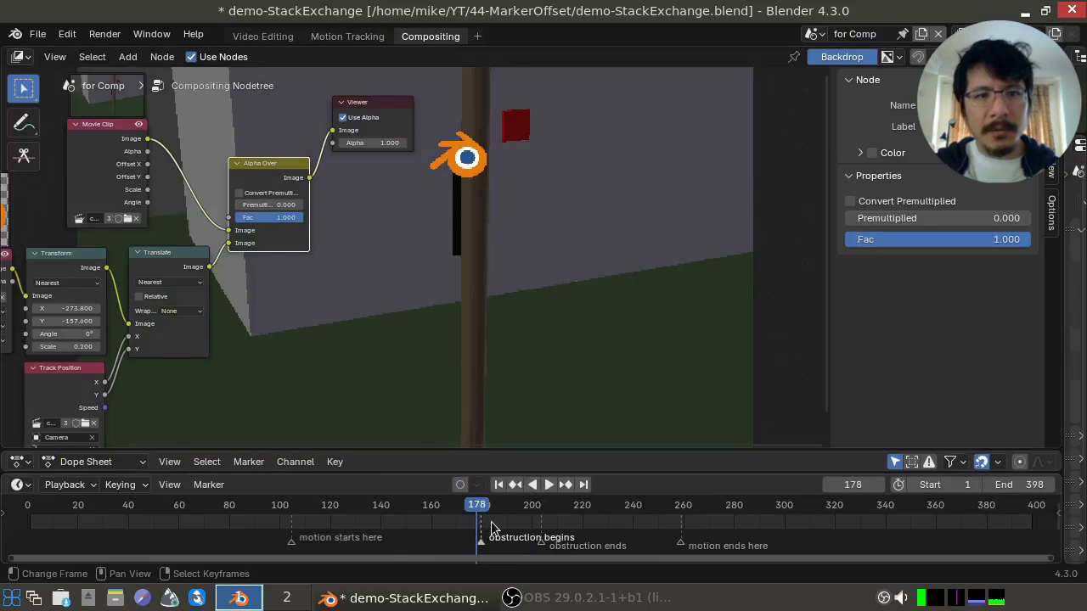
{"action": "left_click", "coordinate": [491, 527]}
{"action": "left_click", "coordinate": [502, 529]}
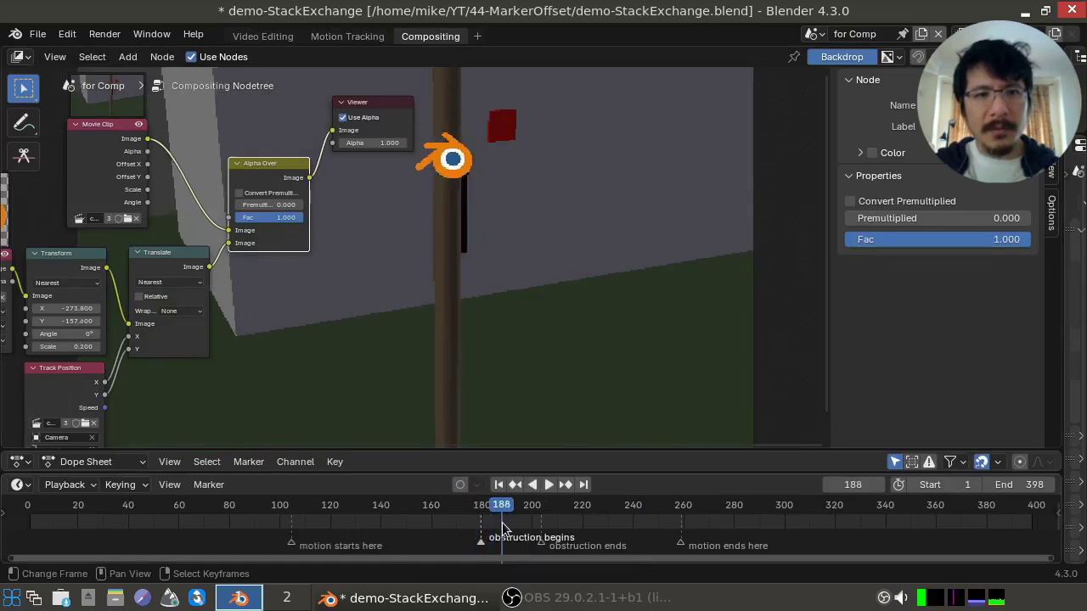
{"action": "left_click", "coordinate": [516, 527]}
{"action": "left_click", "coordinate": [534, 528]}
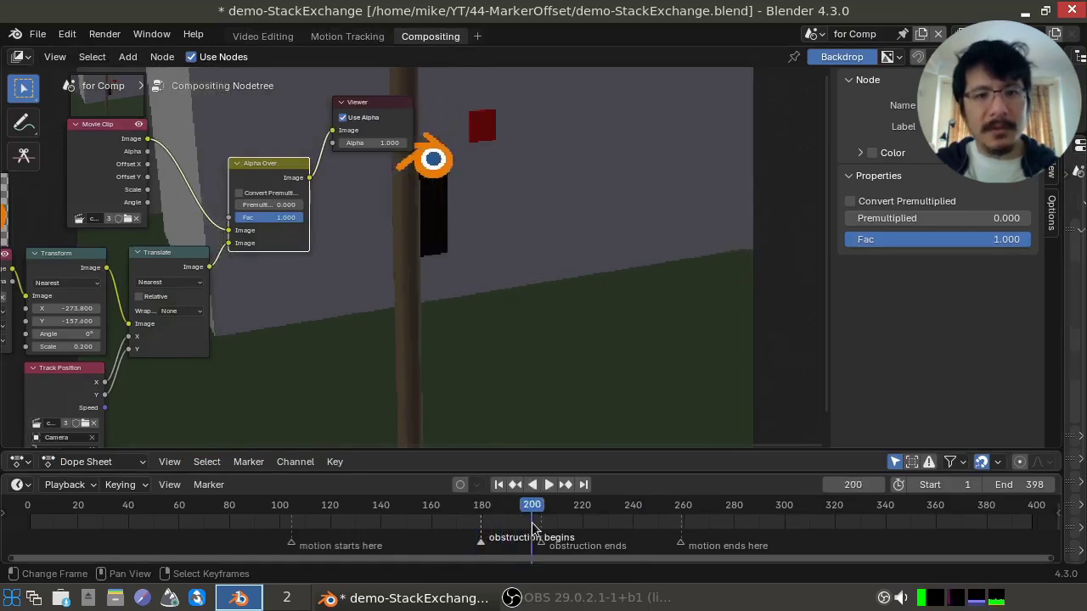
{"action": "left_click", "coordinate": [553, 527]}
{"action": "left_click", "coordinate": [575, 527]}
{"action": "left_click_drag", "start_coordinate": [575, 527], "coordinate": [592, 526]}
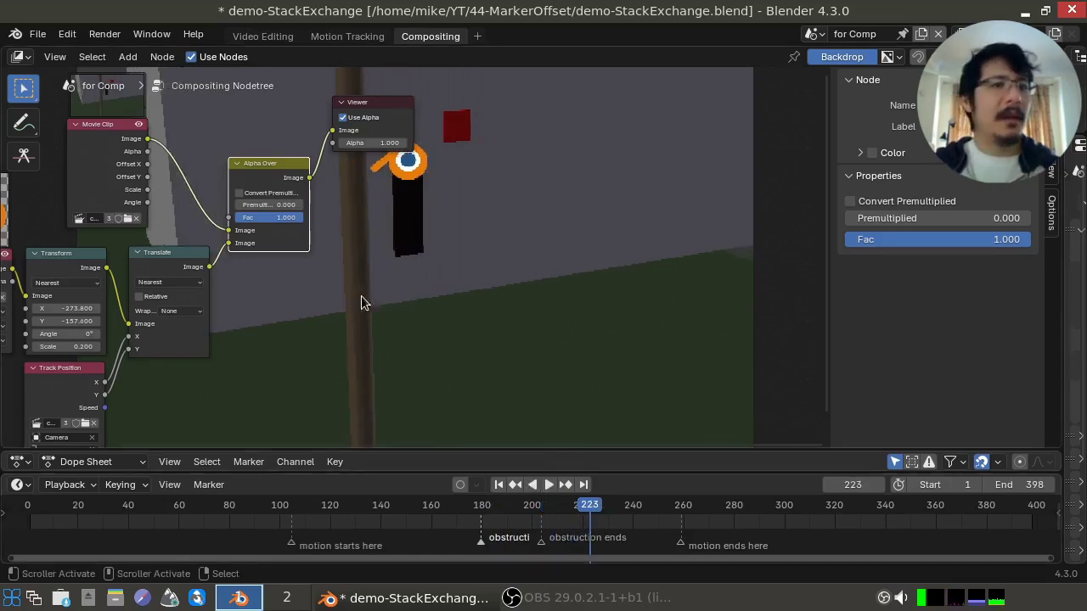
Play and scrub the stabilized clip in the Video Editing workspace from frame 166 through the obstruction to frame 209.
{"action": "left_click", "coordinate": [263, 38]}
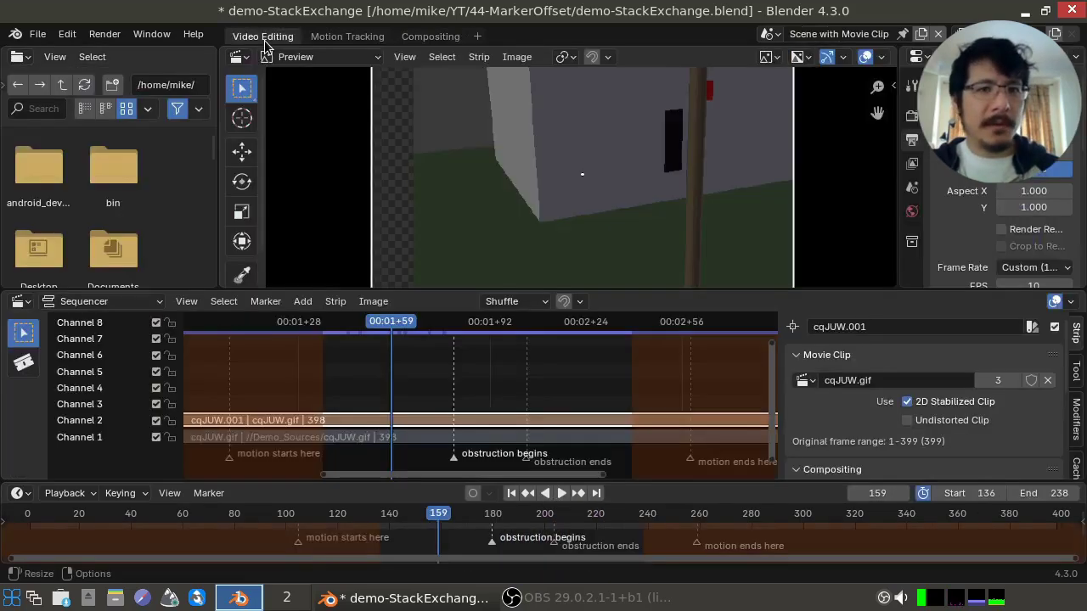
{"action": "left_click", "coordinate": [413, 392]}
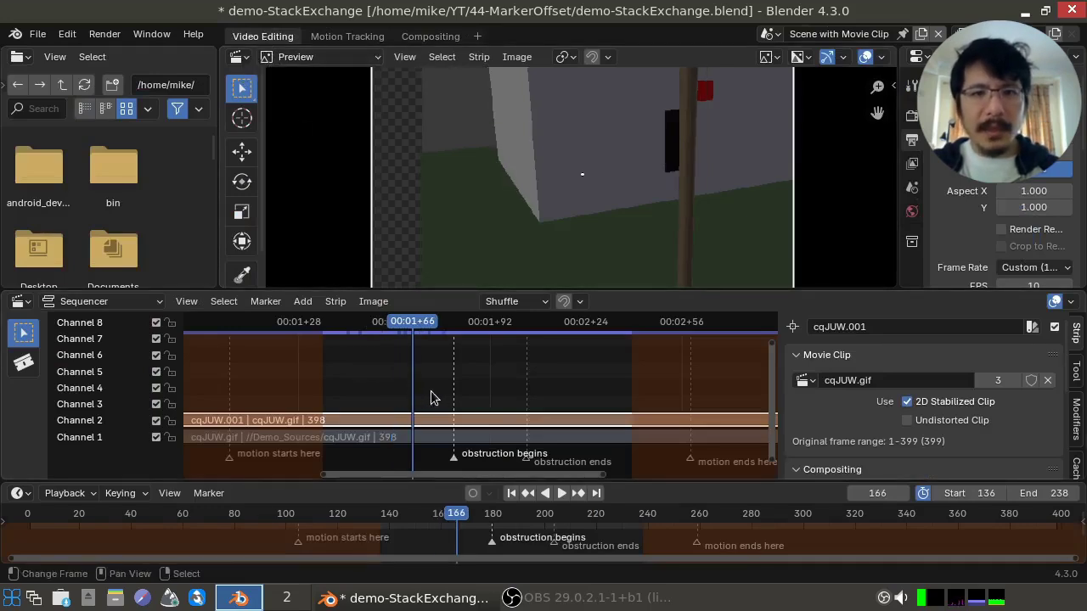
{"action": "key", "text": "space"}
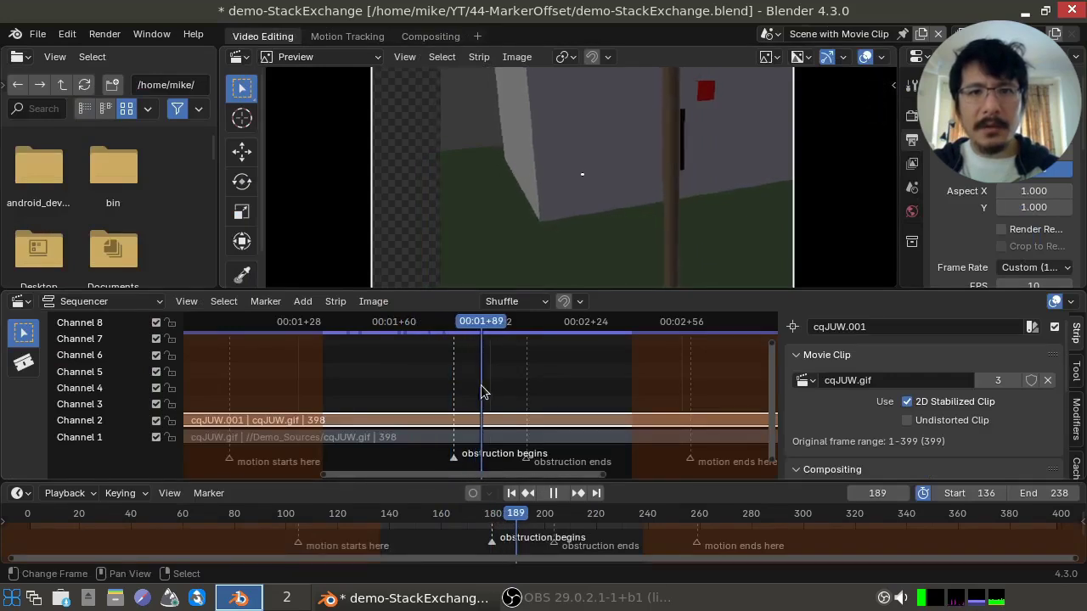
{"action": "key", "text": "space"}
{"action": "left_click_drag", "start_coordinate": [505, 399], "coordinate": [454, 409]}
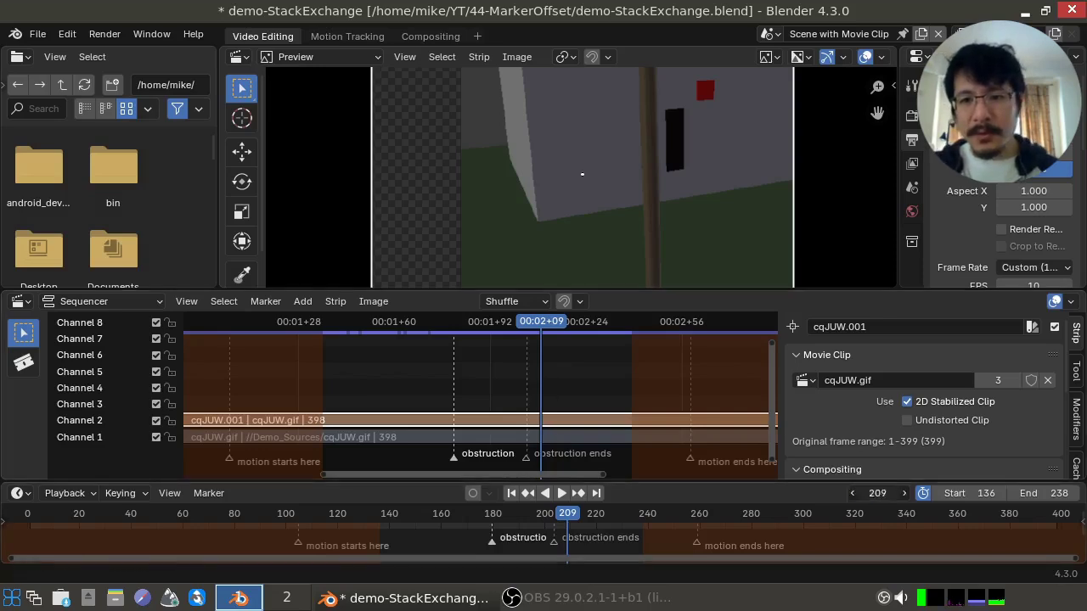
Replace the cqJUW.gif movie clip strip on channel 2 with a newly added one starting at frame 1.
{"action": "key", "text": "Return"}
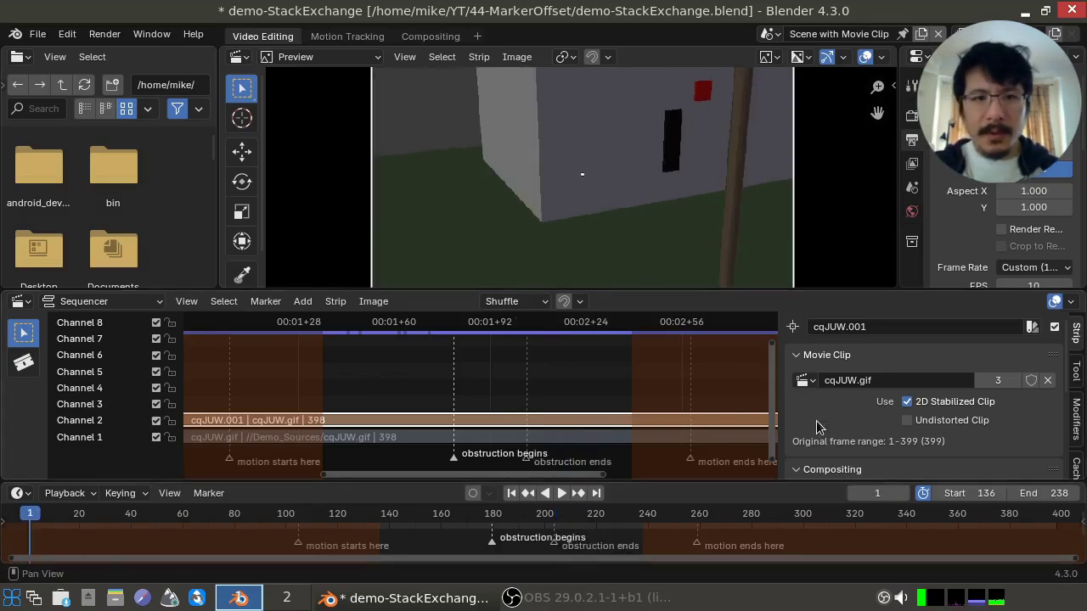
{"action": "key", "text": "Home"}
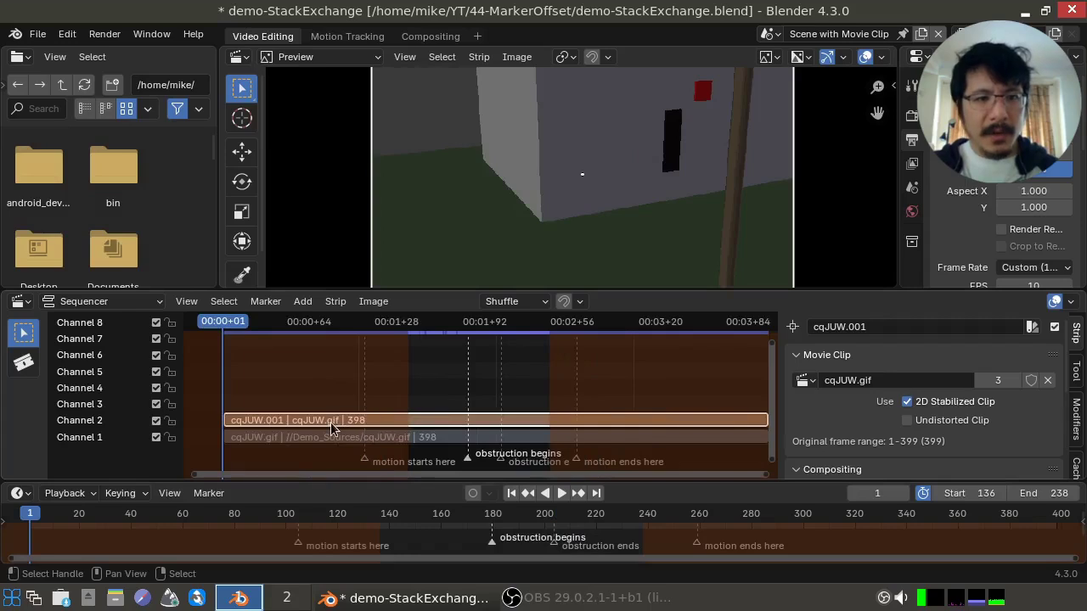
{"action": "key", "text": "Delete"}
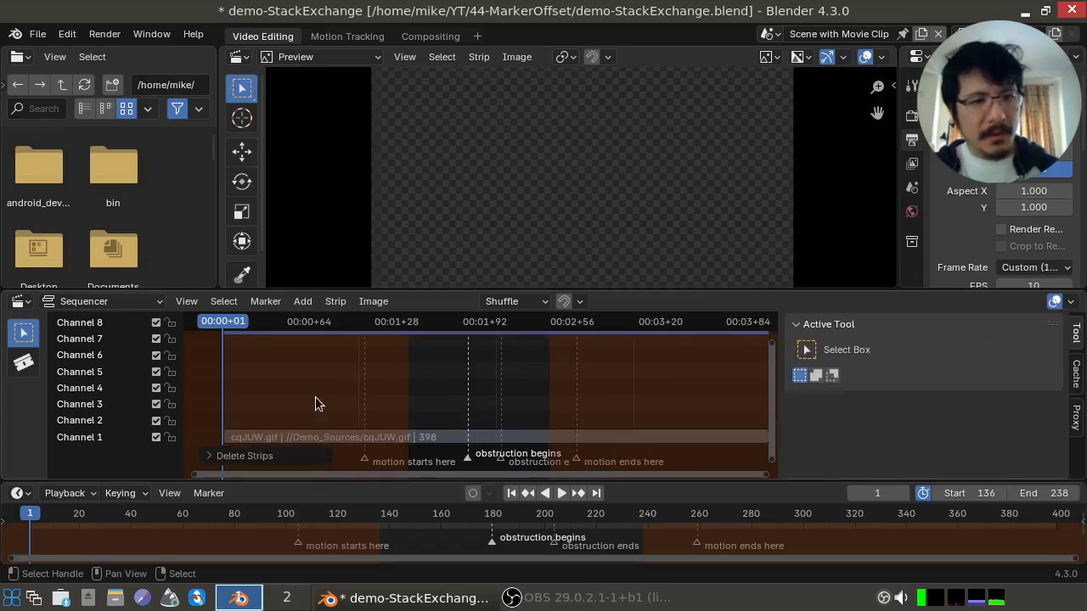
{"action": "key", "text": "shift+a"}
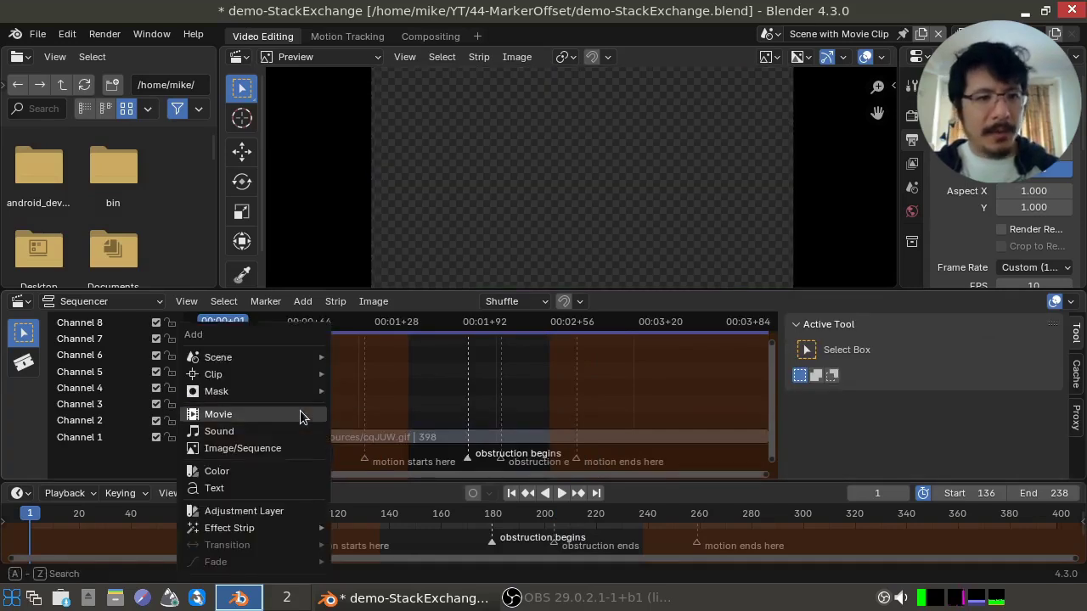
{"action": "mouse_move", "coordinate": [299, 374]}
{"action": "left_click", "coordinate": [374, 377]}
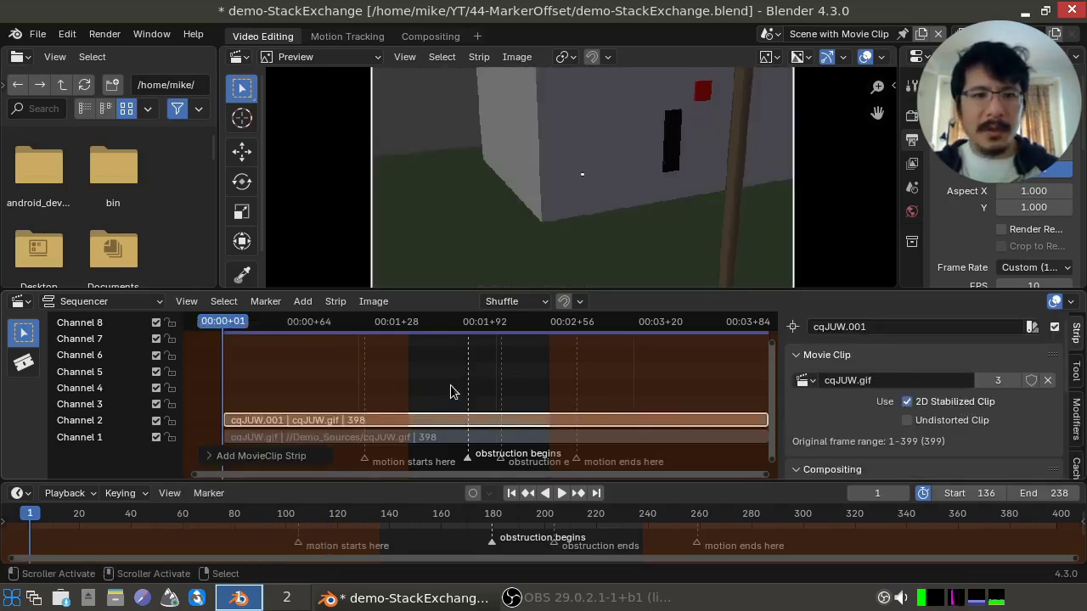
Check the new stabilized strip by stepping from frame 167 through the obstruction to frame 206 and playing the clip.
{"action": "left_click", "coordinate": [450, 391]}
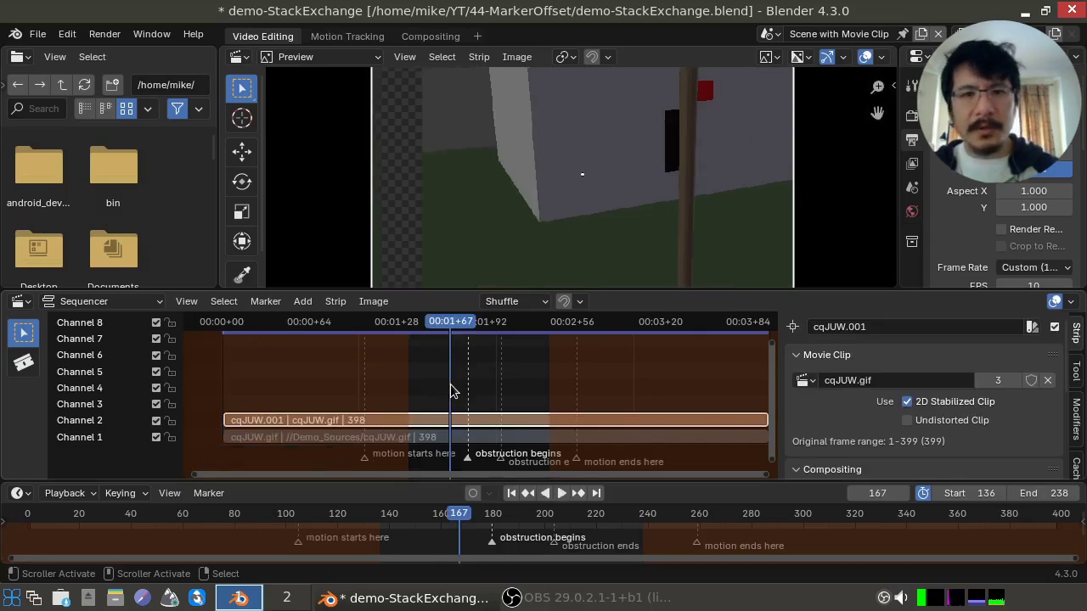
{"action": "key", "text": "Right"}
{"action": "key", "text": "Right"}
{"action": "key", "text": "Right"}
{"action": "key", "text": "Right"}
{"action": "key", "text": "Right"}
{"action": "key", "text": "Right"}
{"action": "key", "text": "Right"}
{"action": "key", "text": "Right"}
{"action": "key", "text": "Right"}
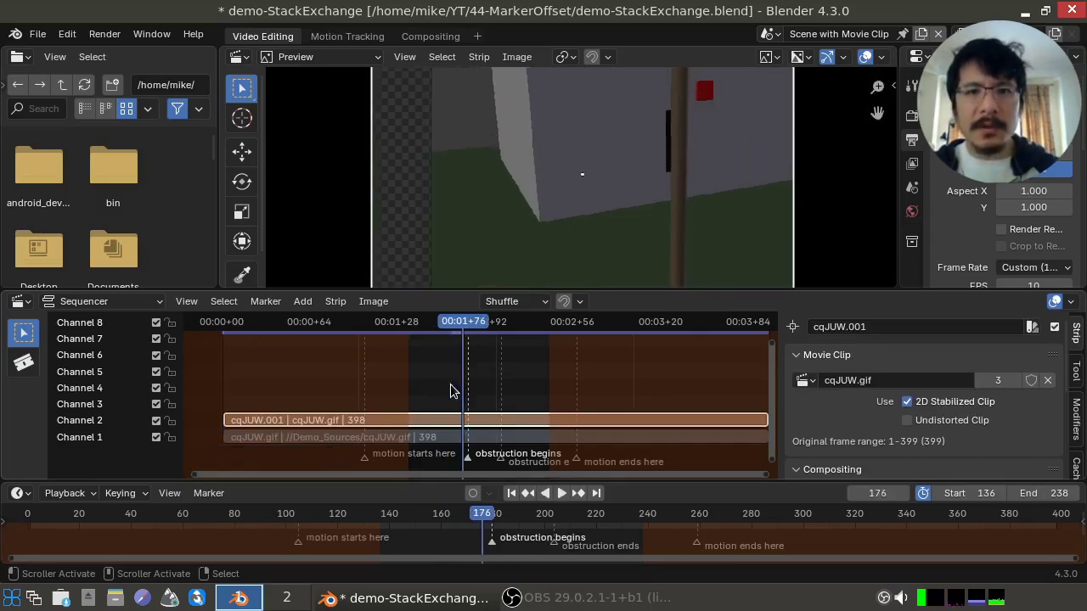
{"action": "key", "text": "Right"}
{"action": "key", "text": "Right"}
{"action": "key", "text": "Right"}
{"action": "key", "text": "Right"}
{"action": "key", "text": "Right"}
{"action": "key", "text": "Right"}
{"action": "key", "text": "Right"}
{"action": "key", "text": "Right"}
{"action": "key", "text": "Right"}
{"action": "key", "text": "Right"}
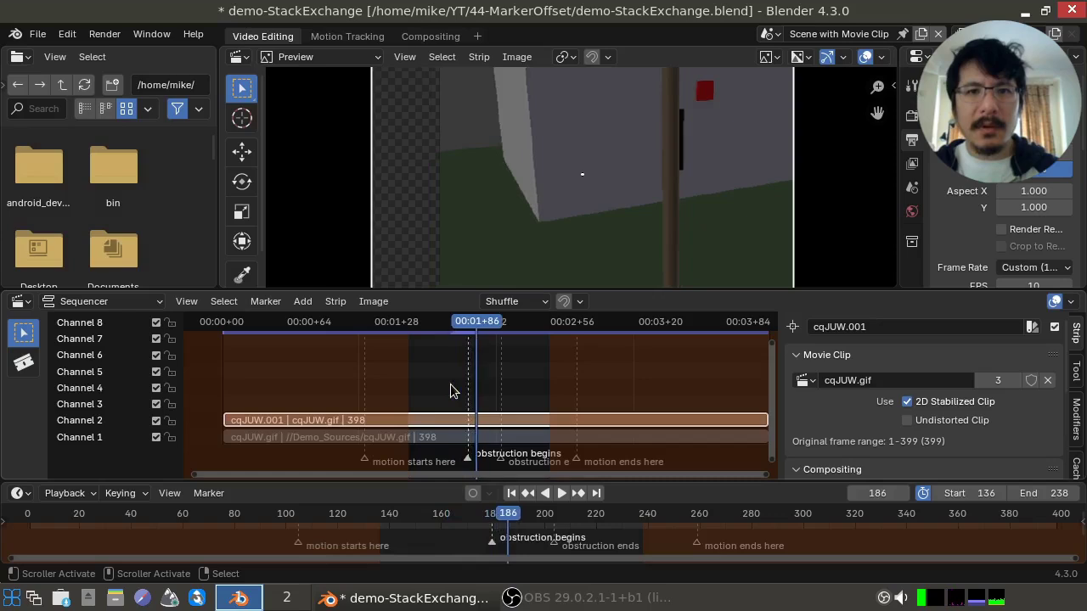
{"action": "key", "text": "Right"}
{"action": "key", "text": "Right"}
{"action": "key", "text": "Right"}
{"action": "key", "text": "Right"}
{"action": "key", "text": "Right"}
{"action": "key", "text": "Right"}
{"action": "key", "text": "Right"}
{"action": "key", "text": "Right"}
{"action": "key", "text": "Right"}
{"action": "key", "text": "Right"}
{"action": "key", "text": "Right"}
{"action": "key", "text": "Right"}
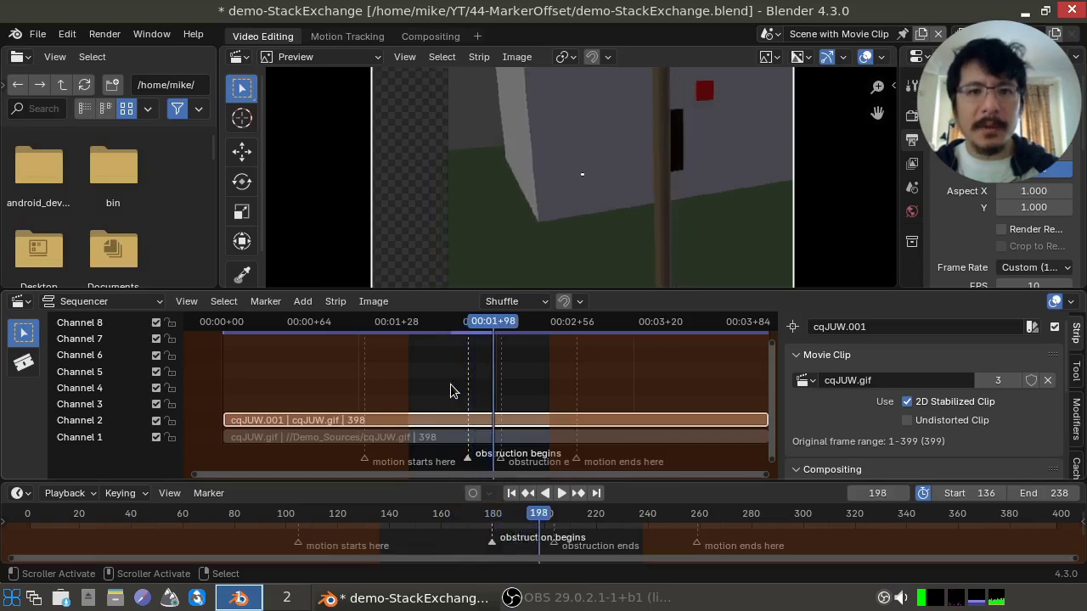
{"action": "key", "text": "Right"}
{"action": "key", "text": "Right"}
{"action": "key", "text": "Right"}
{"action": "key", "text": "Right"}
{"action": "key", "text": "Right"}
{"action": "key", "text": "Right"}
{"action": "key", "text": "Right"}
{"action": "key", "text": "Right"}
{"action": "key", "text": "space"}
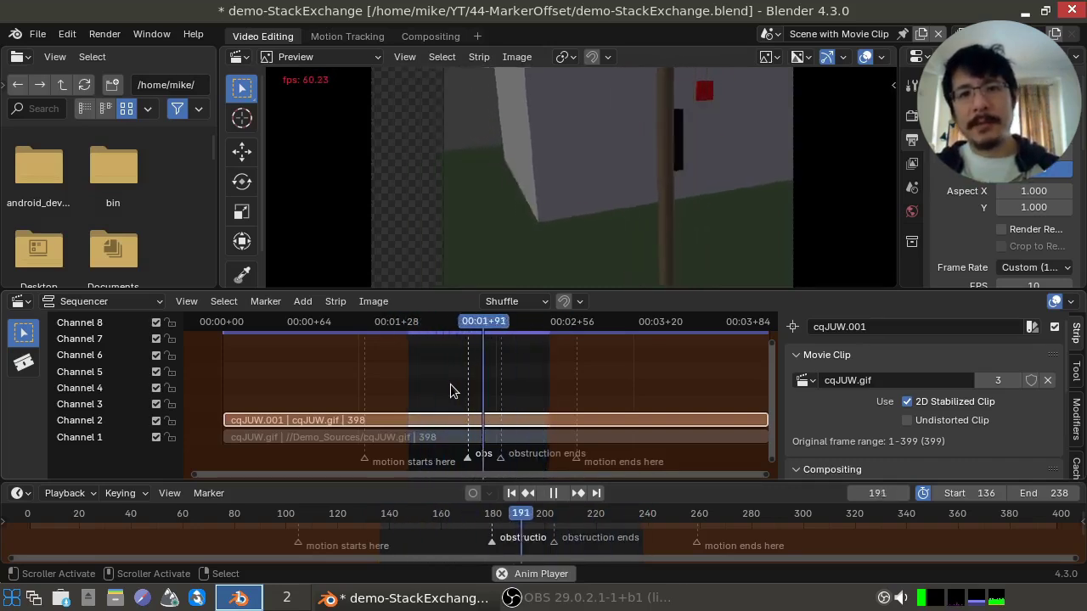
{"action": "key", "text": "space"}
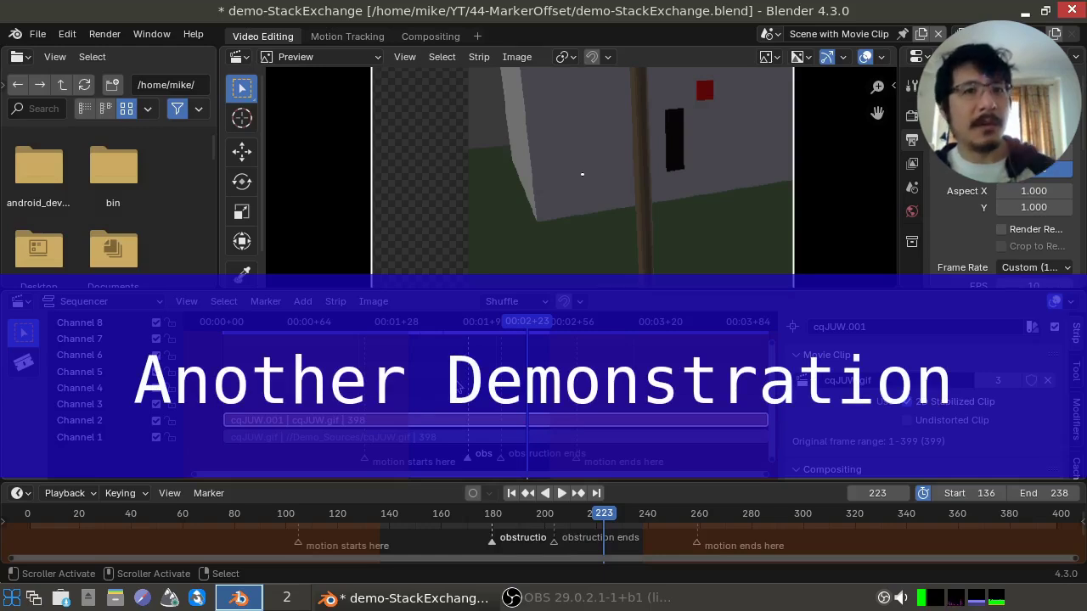
Open the recent project file demo-GrouseMountain.blend.
{"action": "left_click", "coordinate": [38, 37]}
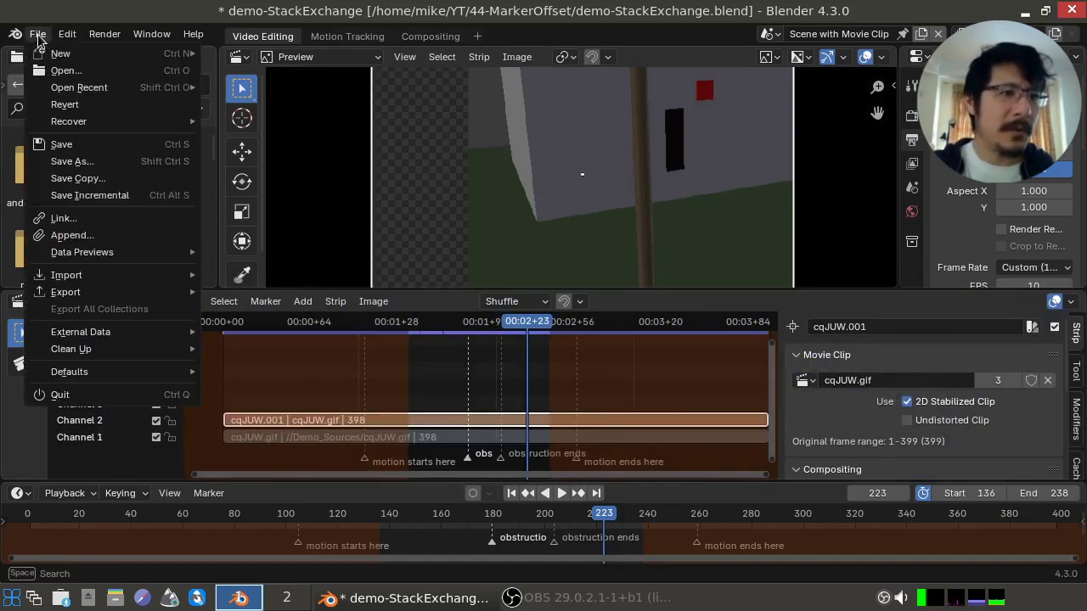
{"action": "mouse_move", "coordinate": [71, 89]}
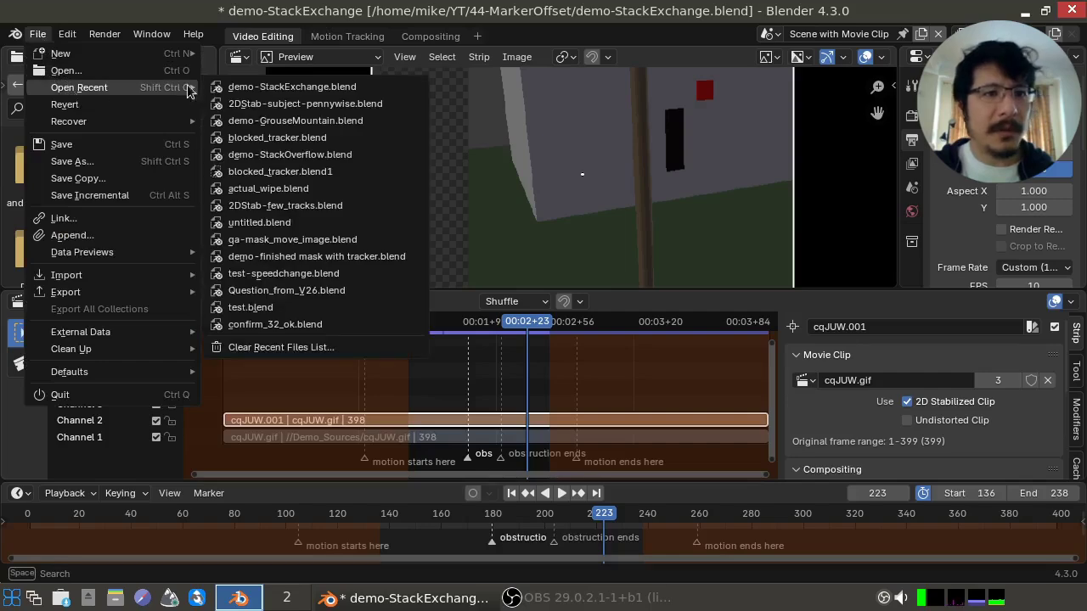
{"action": "left_click", "coordinate": [364, 120]}
{"action": "left_click", "coordinate": [476, 336]}
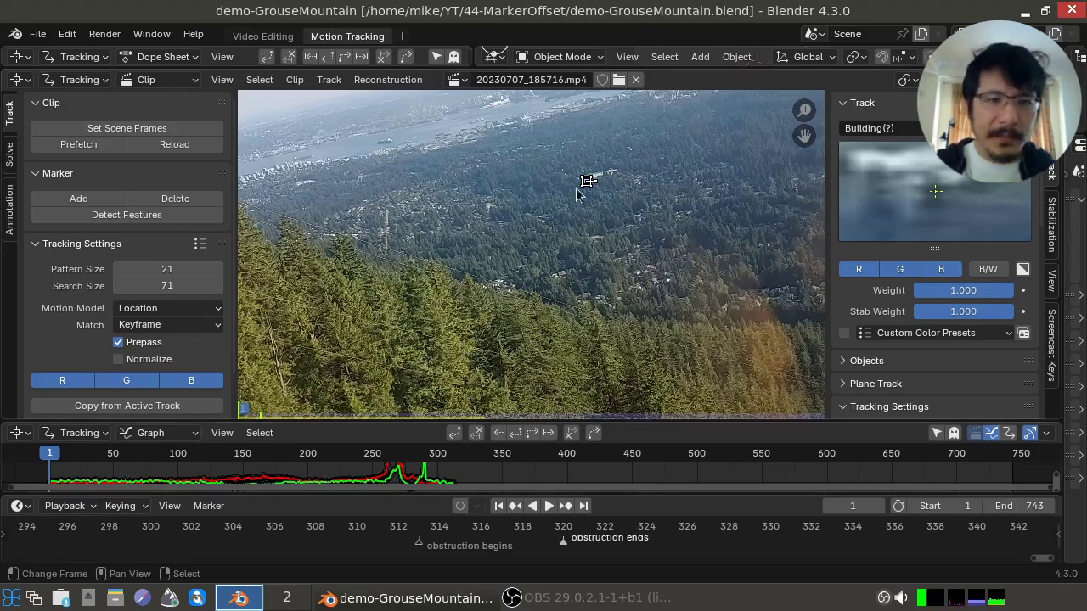
Examine the Building(?) marker up close at frame 1 and play the clip past the tower obstruction.
{"action": "scroll", "coordinate": [596, 184], "scroll_direction": "up", "scroll_amount": 5}
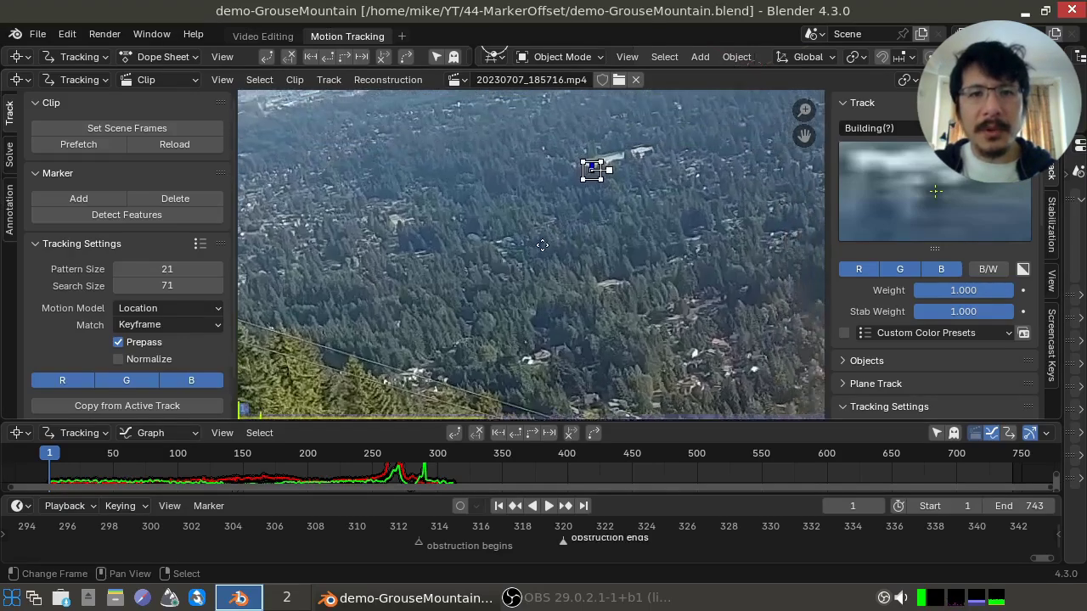
{"action": "scroll", "coordinate": [552, 256], "scroll_direction": "up", "scroll_amount": 6}
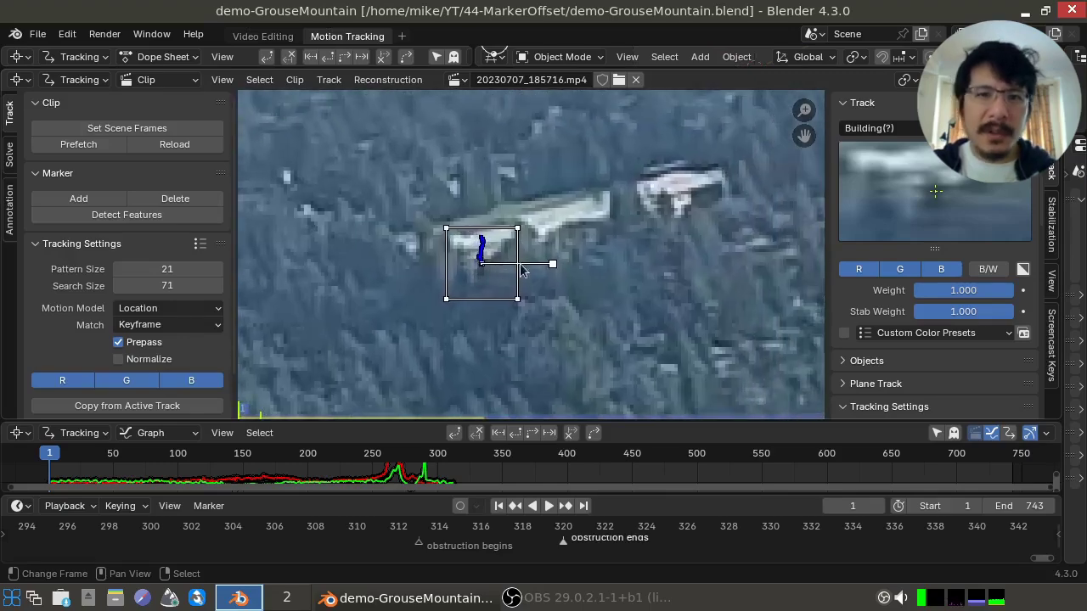
{"action": "scroll", "coordinate": [522, 256], "scroll_direction": "down", "scroll_amount": 8}
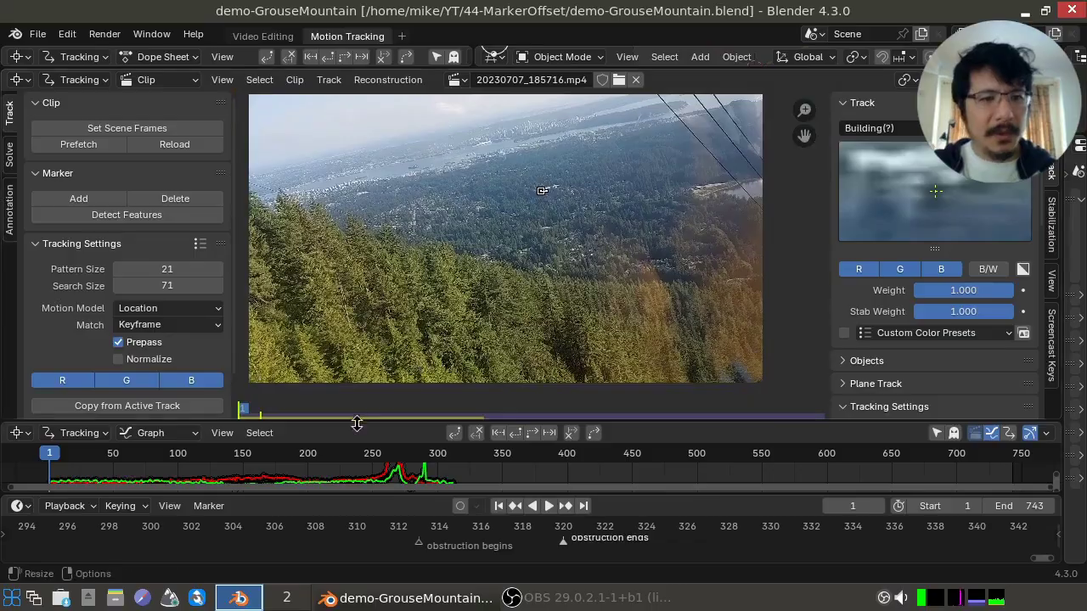
{"action": "key", "text": "space"}
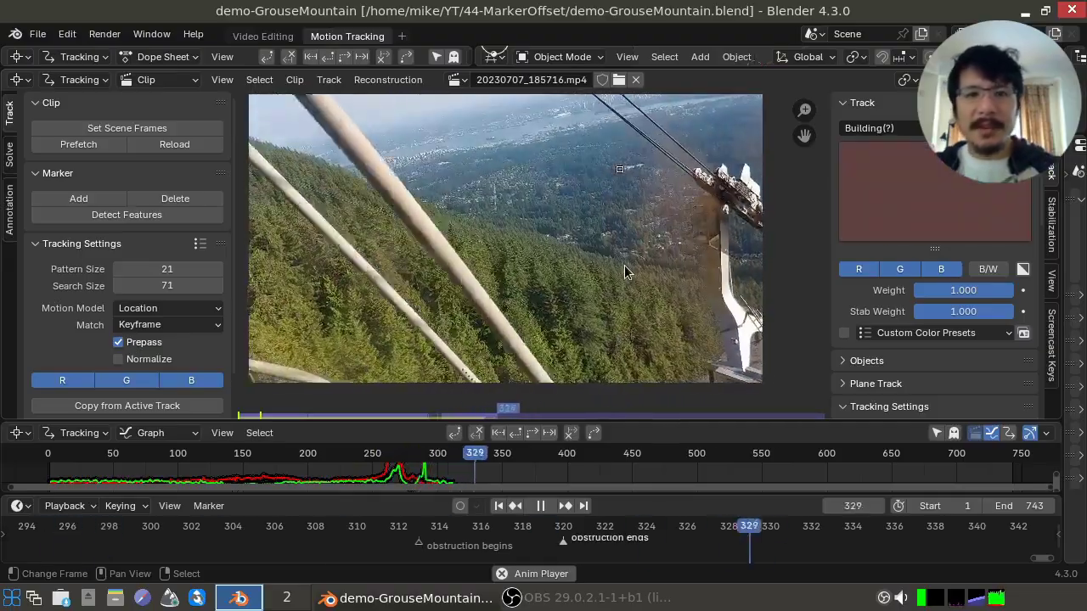
{"action": "key", "text": "space"}
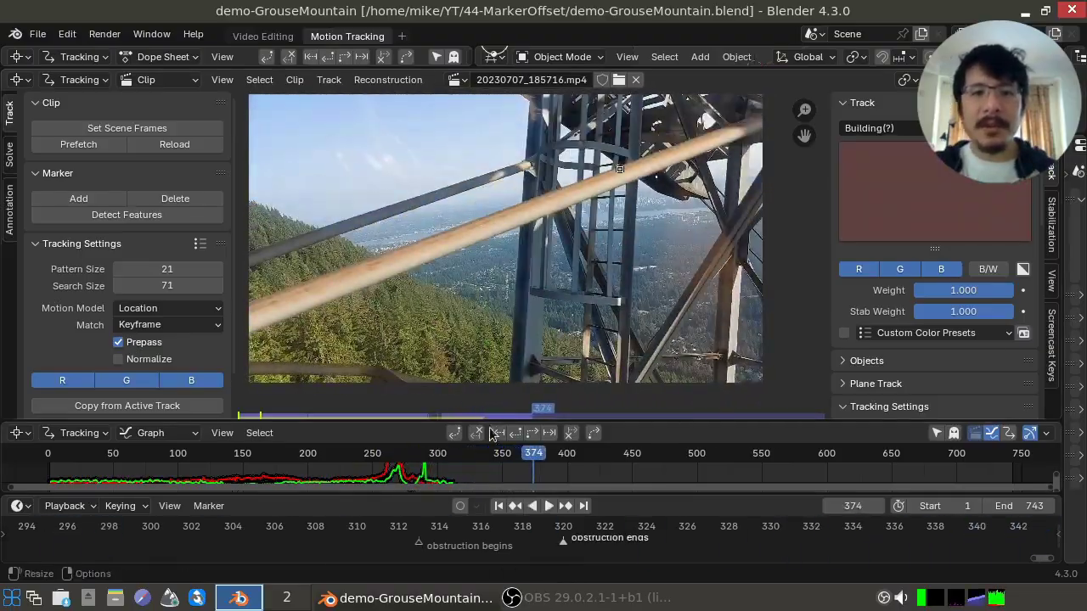
Scrub back to frame 312, just before the obstruction begins, and view the marker beside the tower.
{"action": "left_click", "coordinate": [545, 471]}
{"action": "left_click_drag", "start_coordinate": [544, 471], "coordinate": [450, 486]}
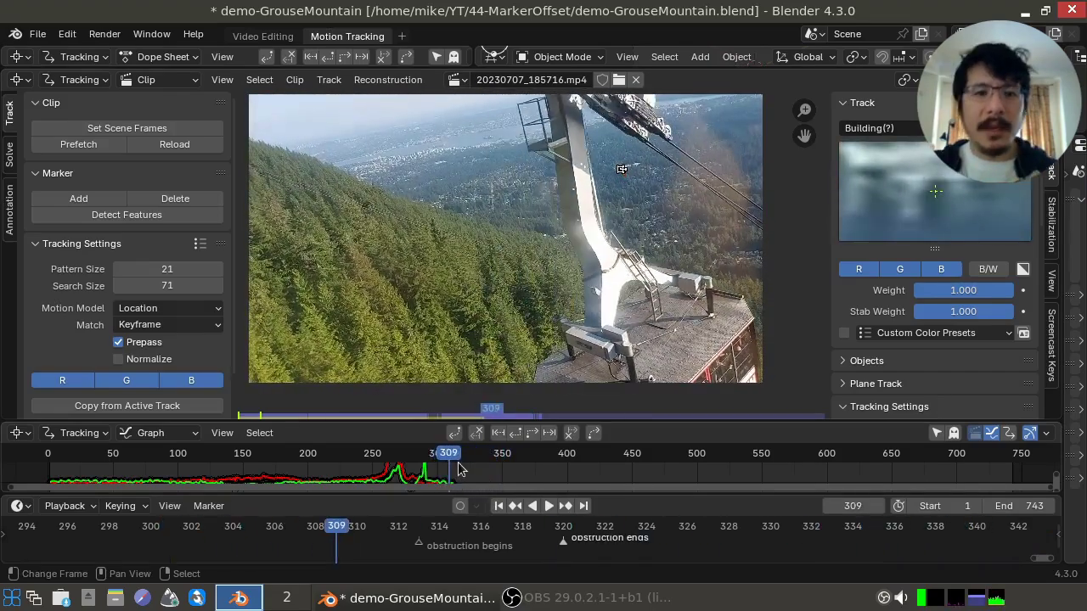
{"action": "key", "text": "Right"}
{"action": "key", "text": "Right"}
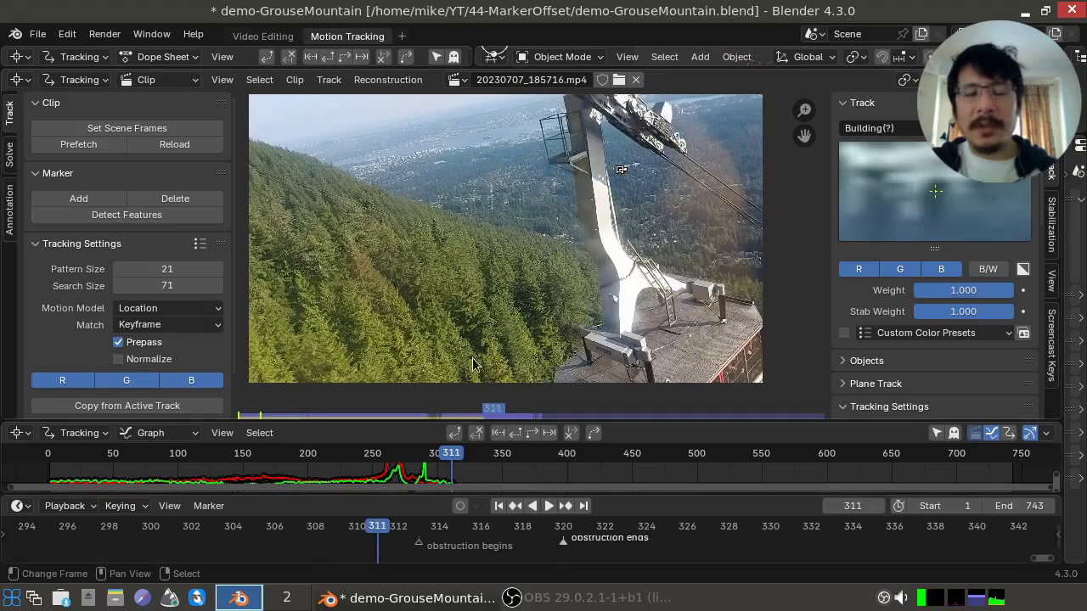
{"action": "left_click_drag", "start_coordinate": [459, 471], "coordinate": [453, 473]}
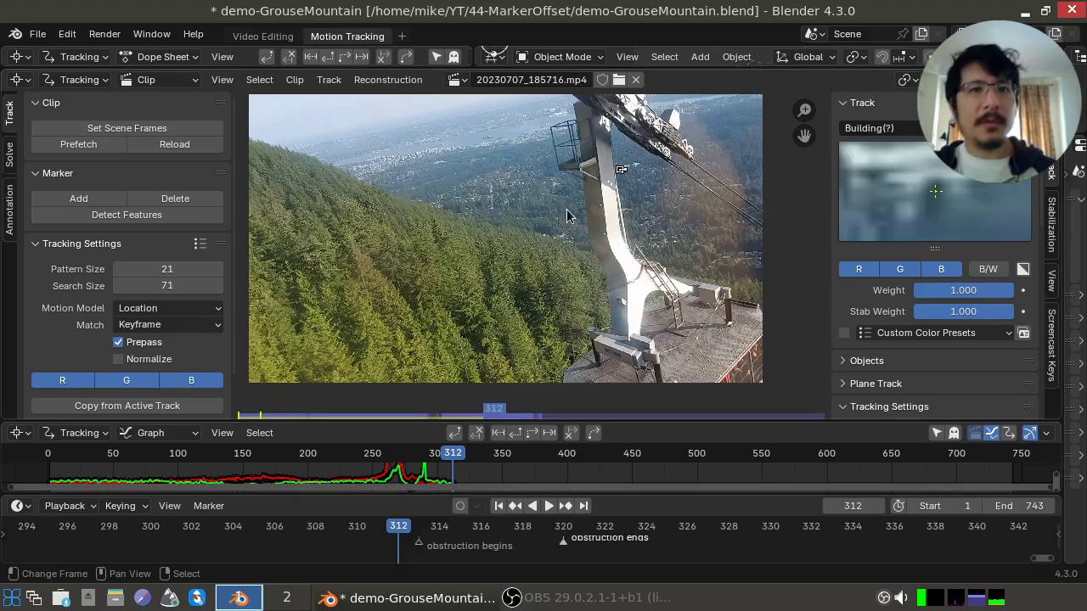
{"action": "scroll", "coordinate": [586, 186], "scroll_direction": "up", "scroll_amount": 2}
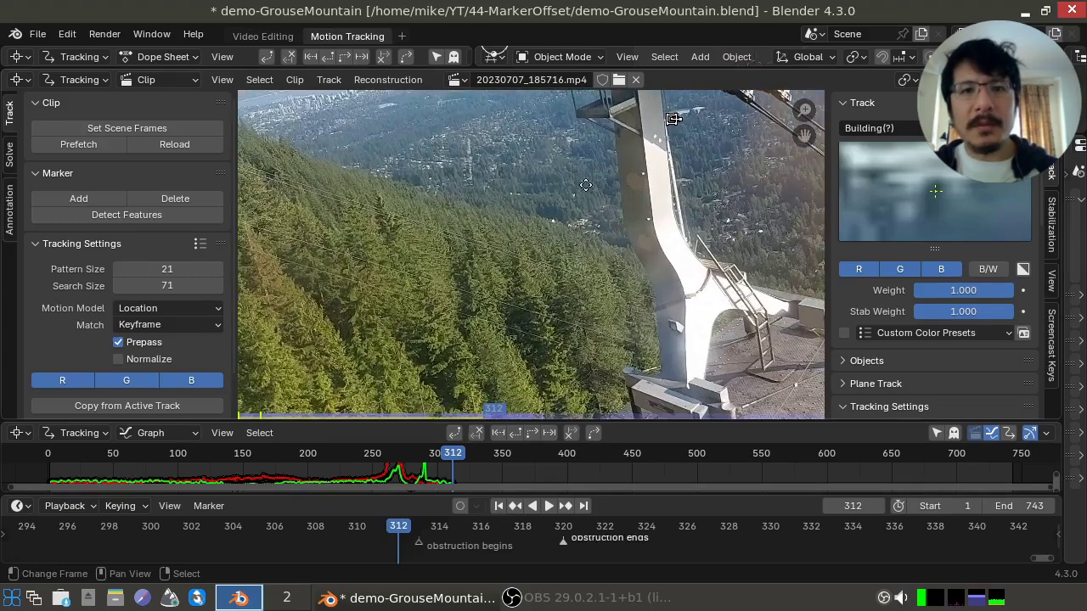
{"action": "middle_click_drag", "start_coordinate": [538, 272], "coordinate": [569, 275]}
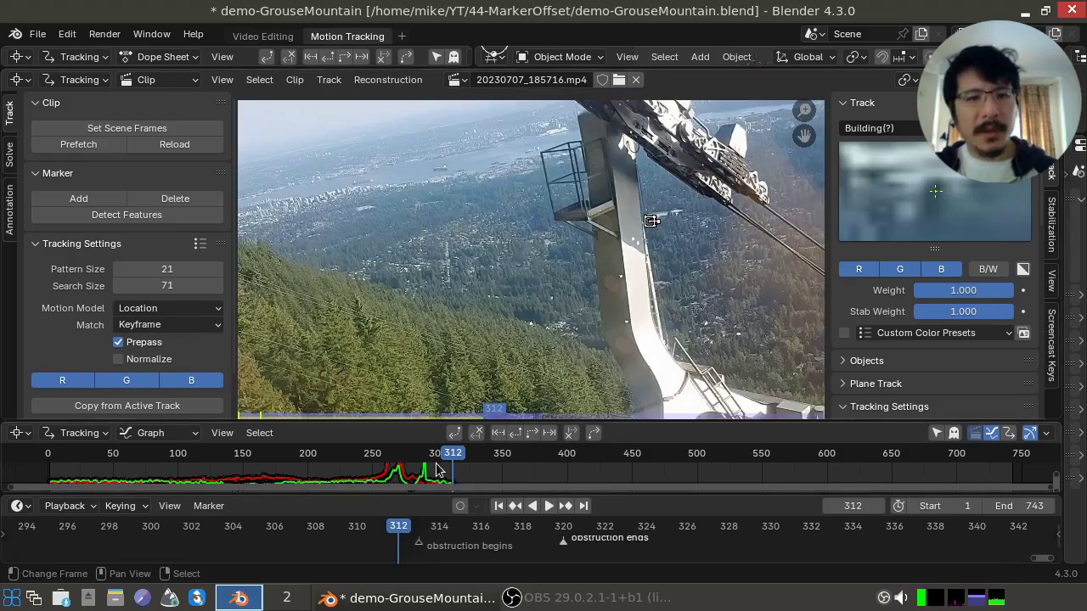
Scrub between frames 273 and 312 to compare the background features the marker could follow past the tower.
{"action": "mouse_move", "coordinate": [437, 470]}
{"action": "left_mouse_down"}
{"action": "mouse_move", "coordinate": [376, 476]}
{"action": "mouse_move", "coordinate": [421, 481]}
{"action": "mouse_move", "coordinate": [403, 477]}
{"action": "left_mouse_up"}
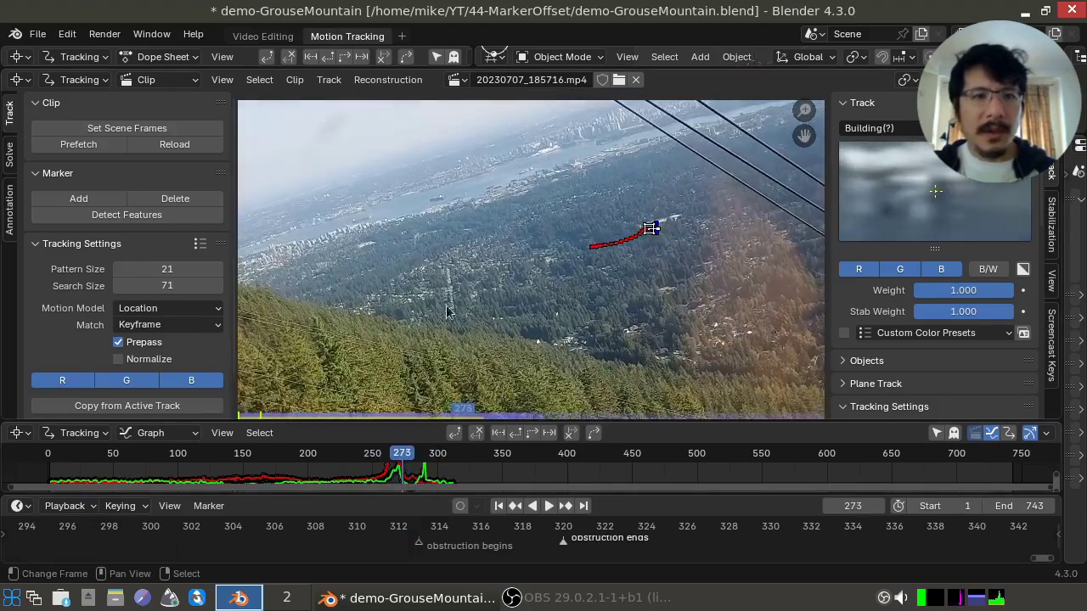
{"action": "scroll", "coordinate": [424, 302], "scroll_direction": "up", "scroll_amount": 1}
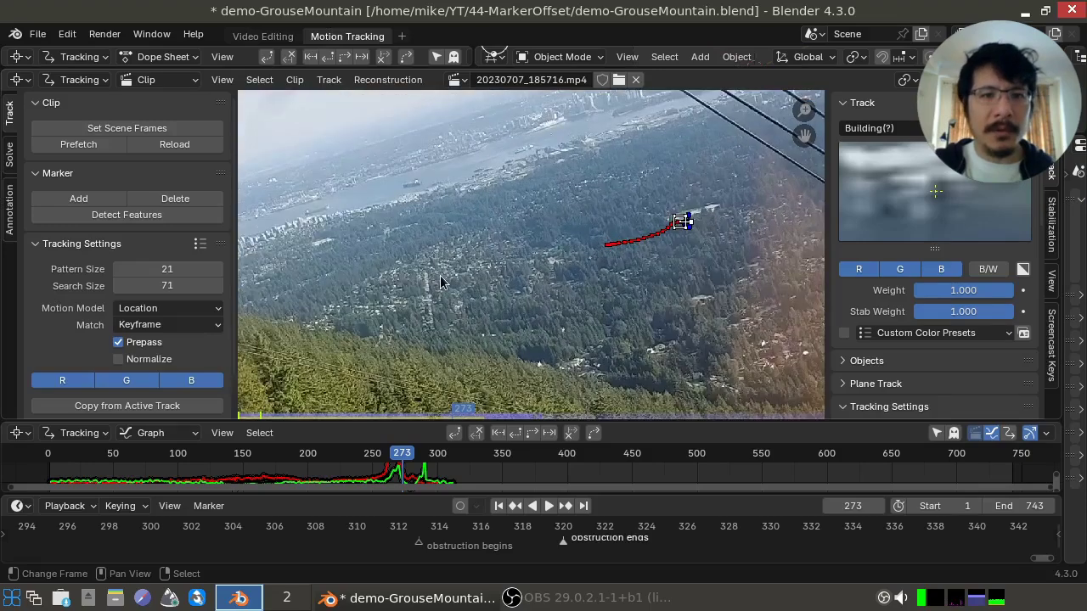
{"action": "scroll", "coordinate": [462, 284], "scroll_direction": "down", "scroll_amount": 1}
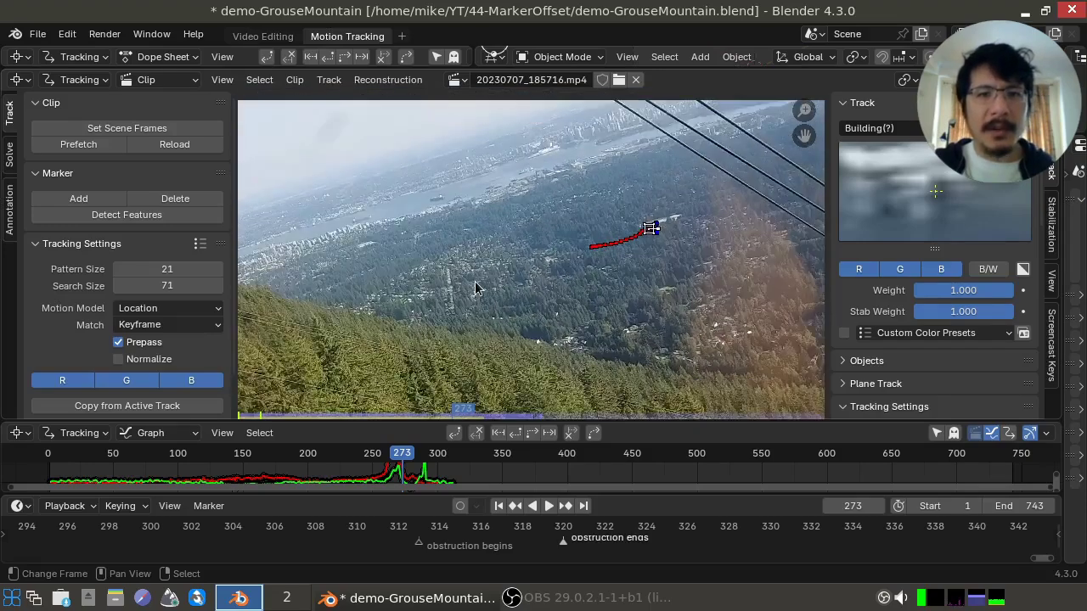
{"action": "left_click", "coordinate": [378, 474]}
{"action": "left_click_drag", "start_coordinate": [378, 474], "coordinate": [462, 456]}
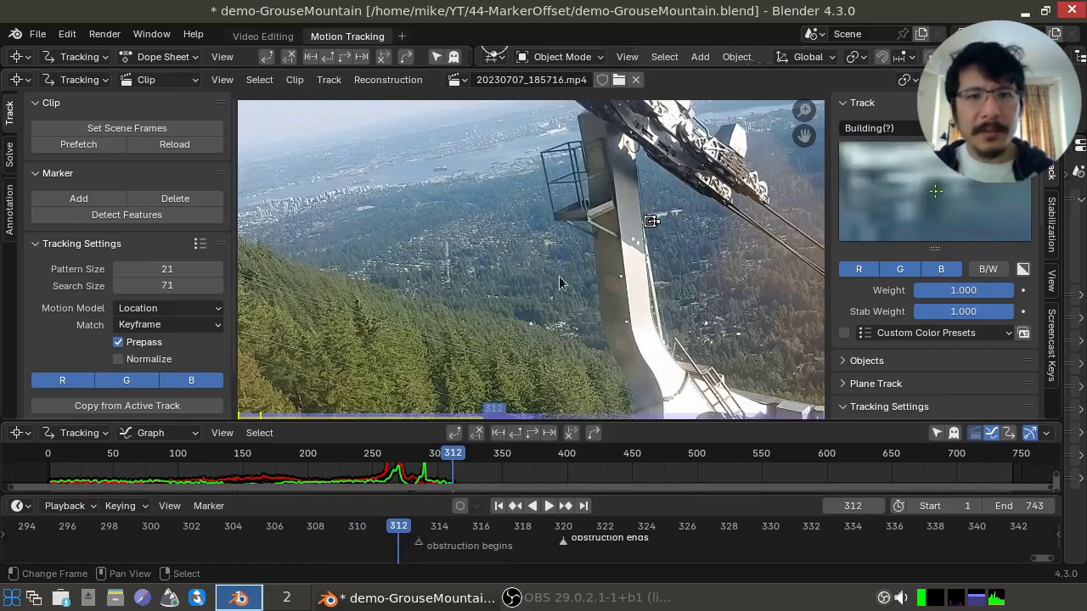
Offset the marker's tracking area at frame 312 onto the pale strip in the forest, with offset X 482 and Y 53.
{"action": "scroll", "coordinate": [480, 225], "scroll_direction": "up", "scroll_amount": 1}
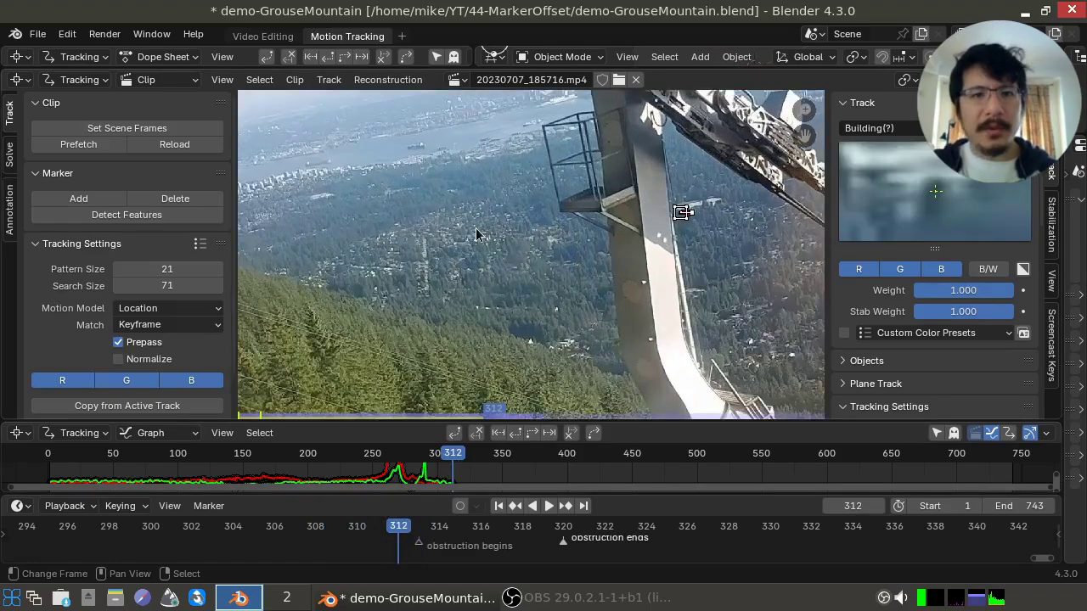
{"action": "scroll", "coordinate": [475, 227], "scroll_direction": "up", "scroll_amount": 1}
{"action": "scroll", "coordinate": [478, 235], "scroll_direction": "up", "scroll_amount": 1}
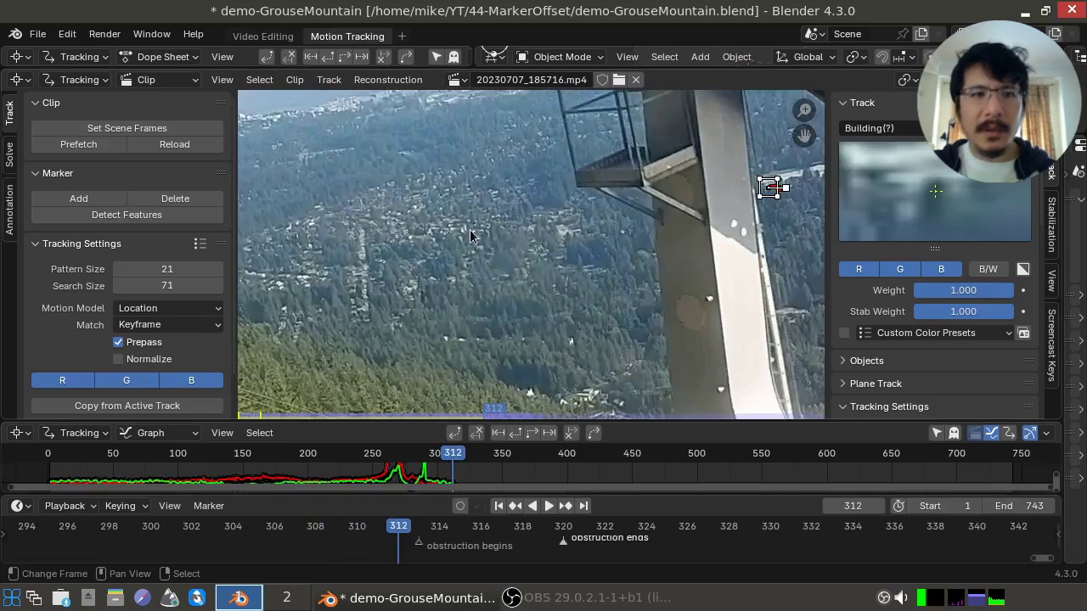
{"action": "scroll", "coordinate": [953, 315], "scroll_direction": "down", "scroll_amount": 10}
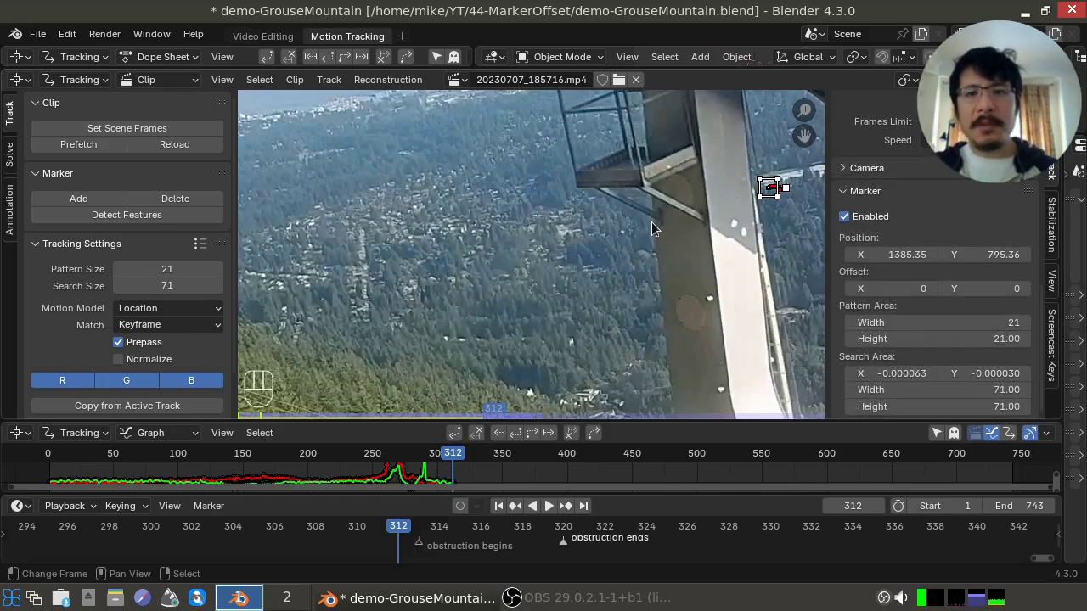
{"action": "key", "text": "g"}
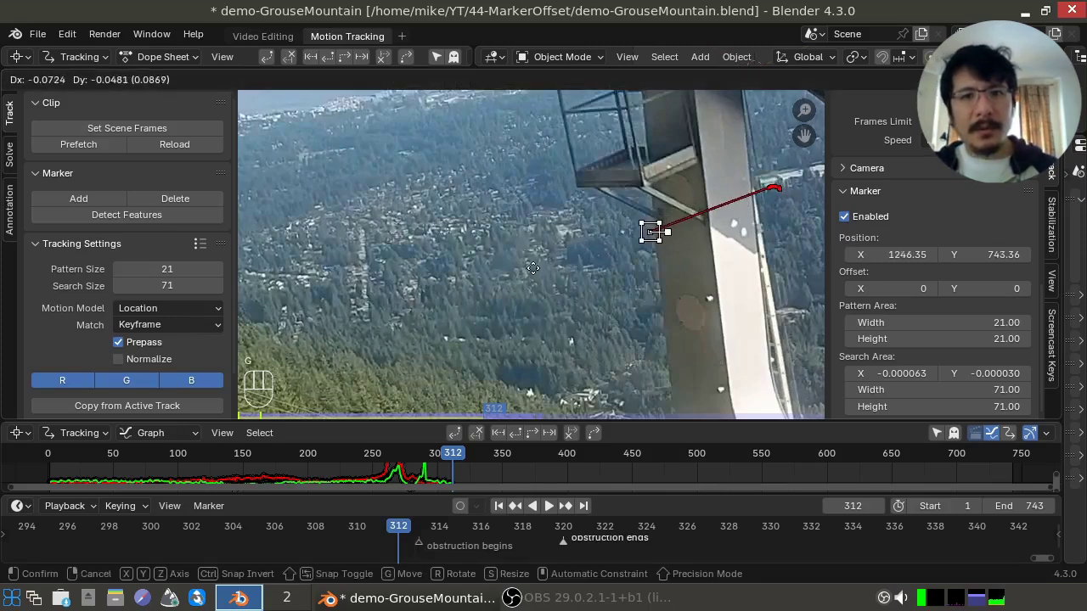
{"action": "key", "text": "g"}
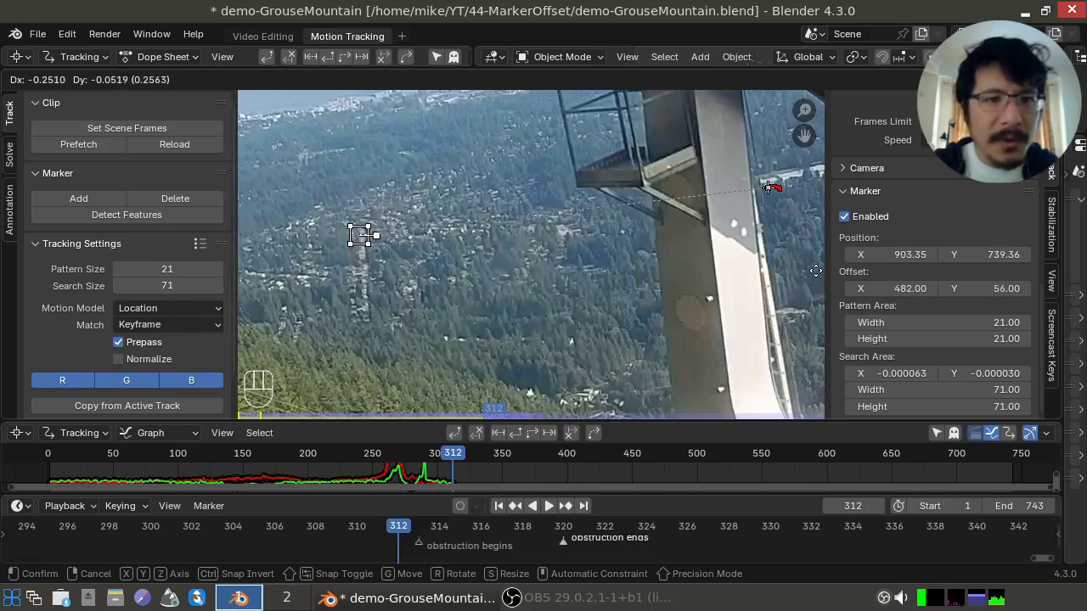
{"action": "left_click", "coordinate": [815, 268]}
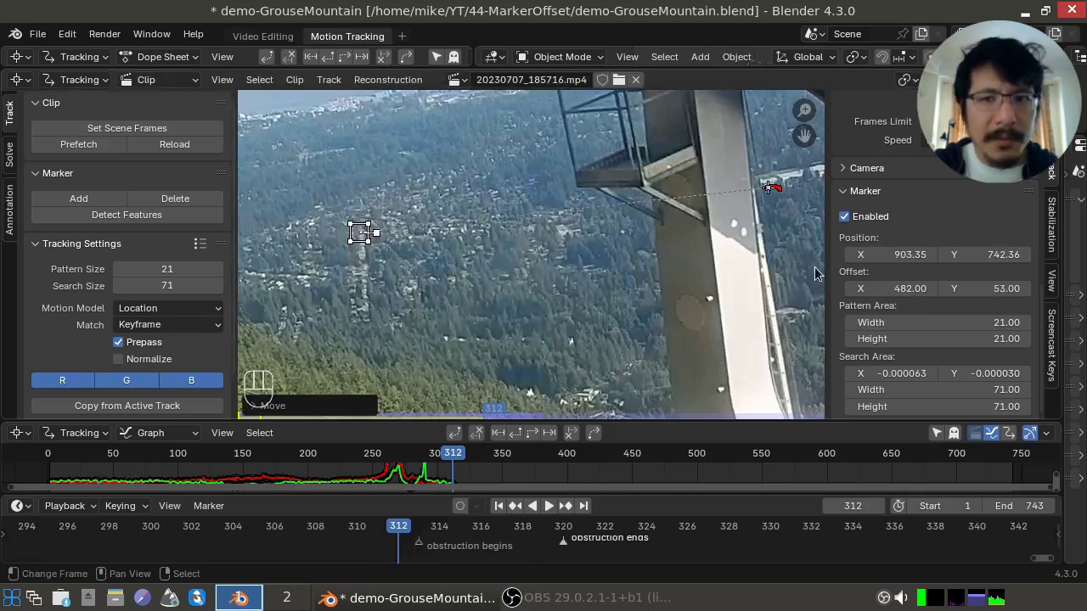
Set the tracking speed in the extra tracking settings to Realtime.
{"action": "scroll", "coordinate": [929, 336], "scroll_direction": "up", "scroll_amount": 3}
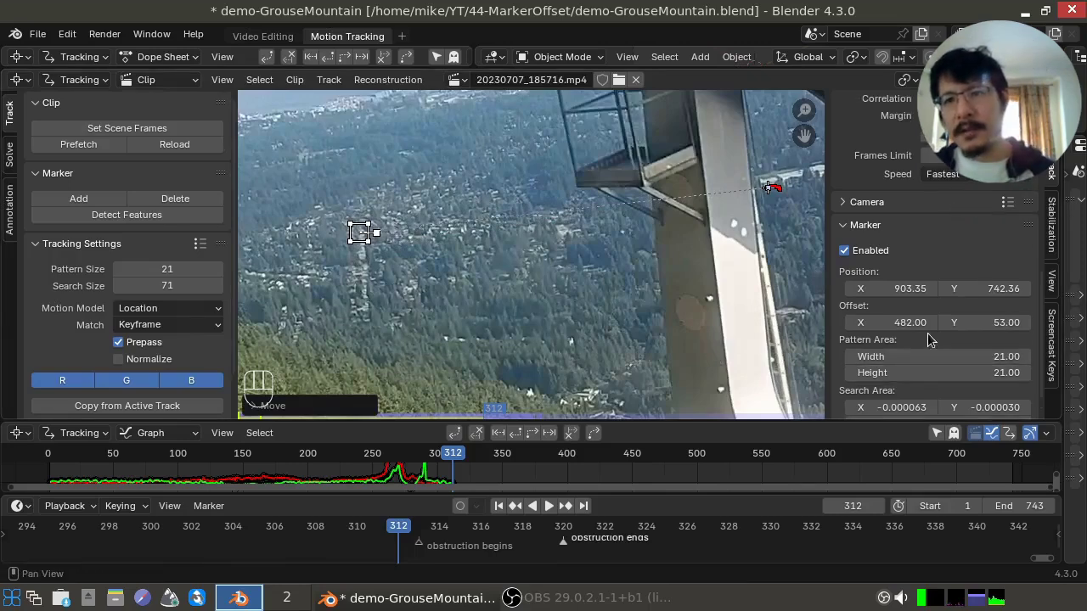
{"action": "scroll", "coordinate": [931, 323], "scroll_direction": "up", "scroll_amount": 1}
{"action": "left_click", "coordinate": [940, 277]}
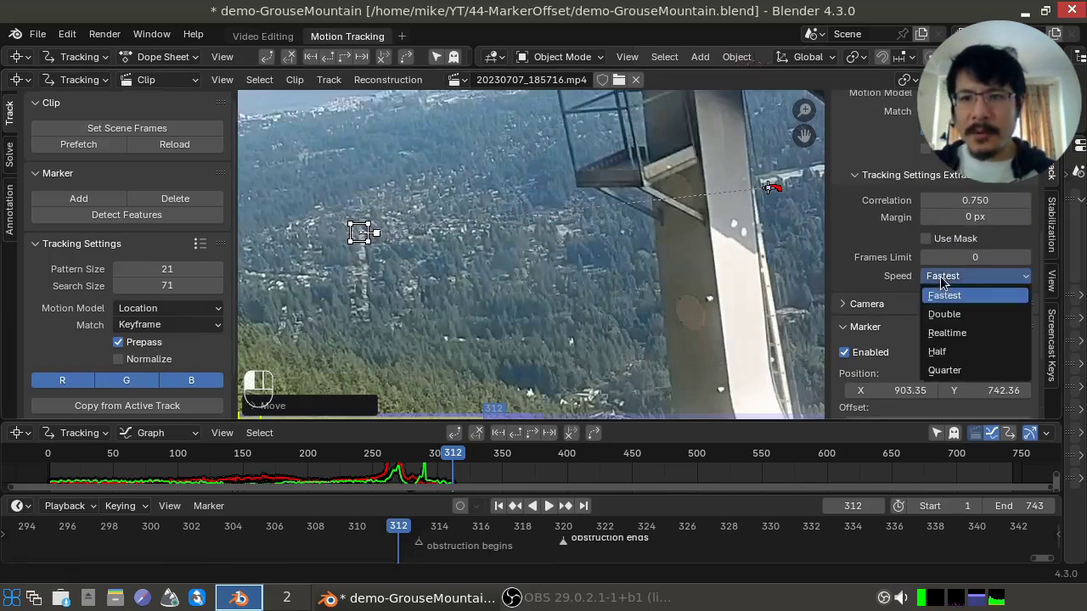
{"action": "left_click", "coordinate": [957, 335]}
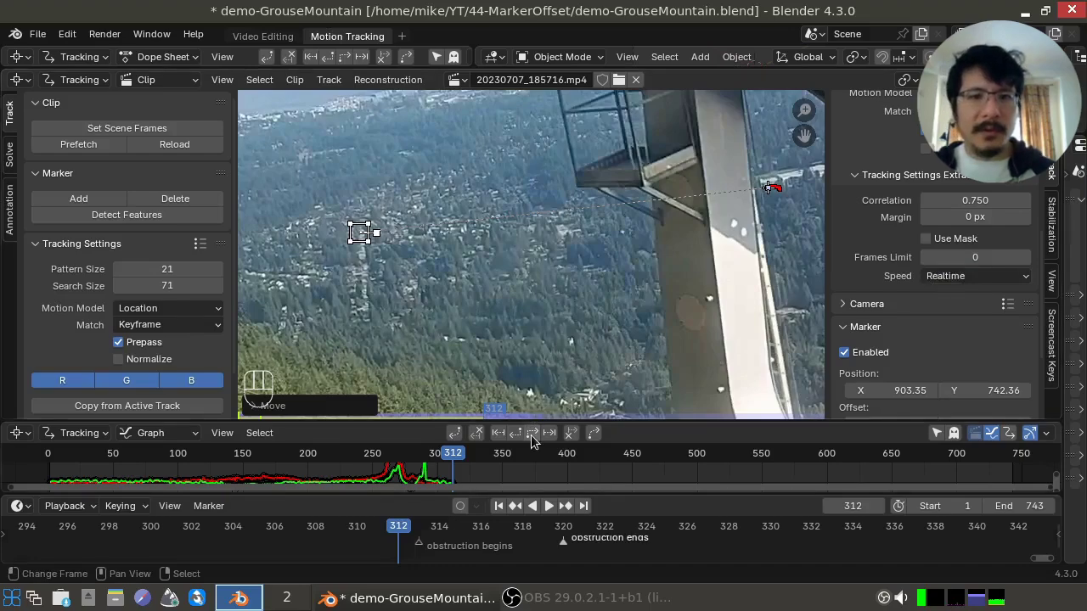
Track the offset marker forward from frame 312, carrying it past the tower obstruction to about frame 331.
{"action": "key", "text": "ctrl+t"}
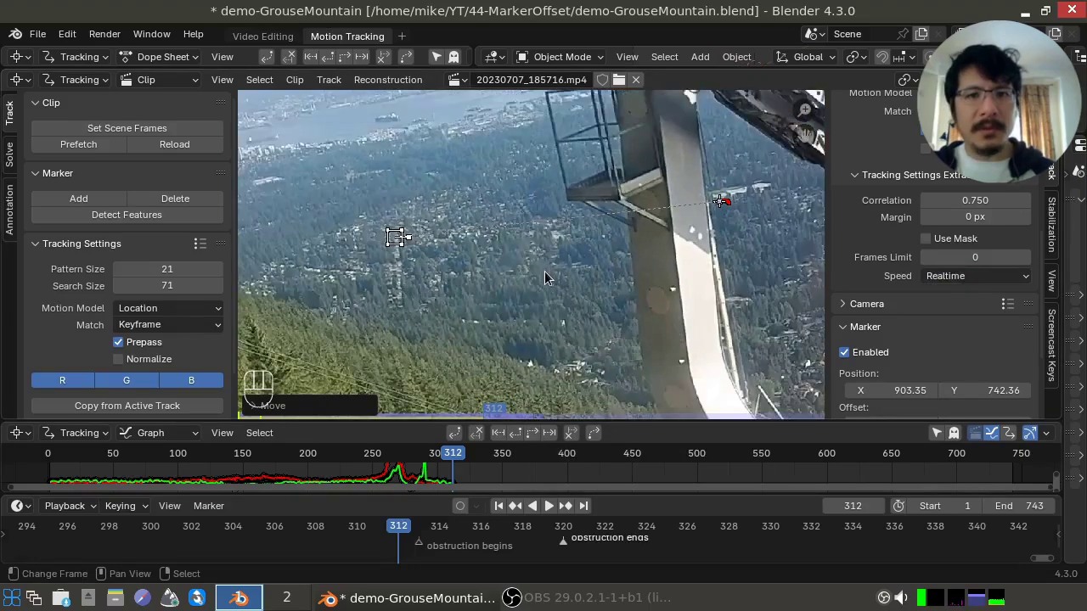
{"action": "scroll", "coordinate": [544, 271], "scroll_direction": "down", "scroll_amount": 2}
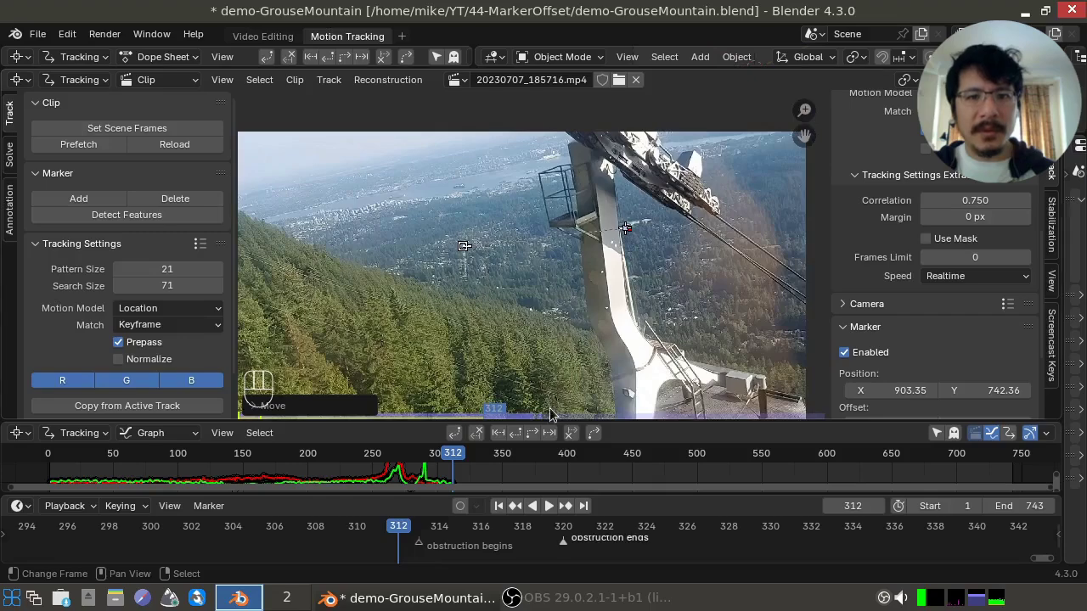
{"action": "middle_click_drag", "start_coordinate": [550, 396], "coordinate": [567, 346]}
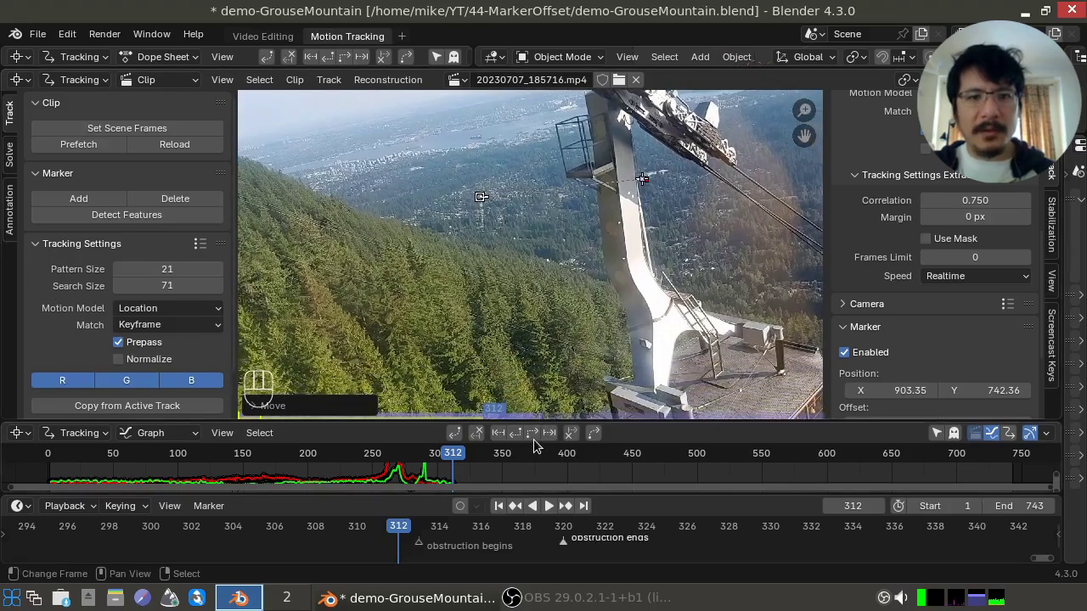
{"action": "left_click", "coordinate": [532, 434]}
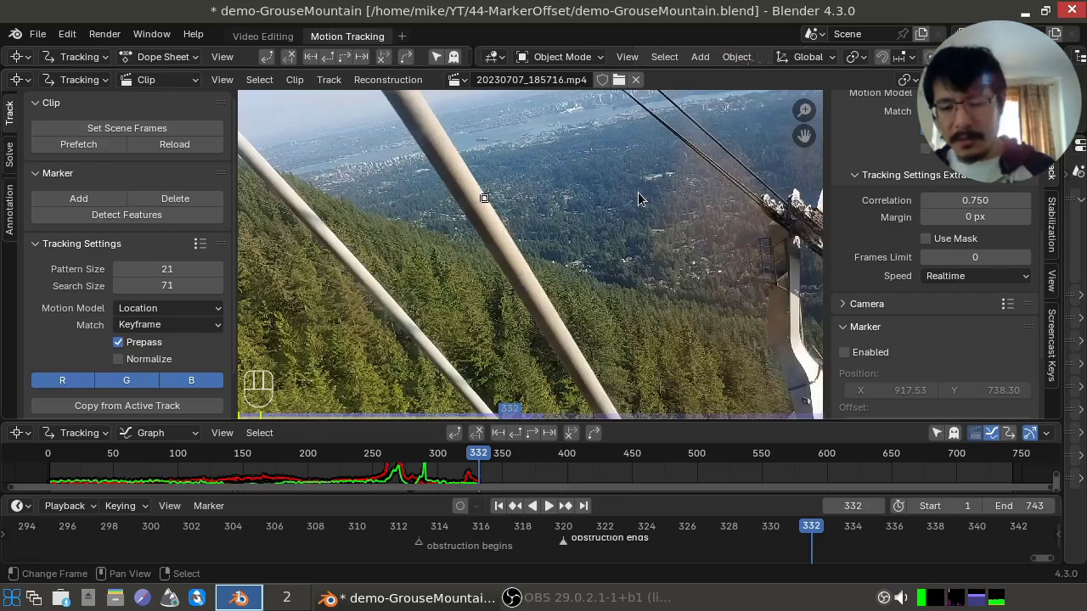
Go back to frame 331 and reset the marker's offset to X 0 and Y 0, returning its tracking area to the building.
{"action": "key", "text": "Left"}
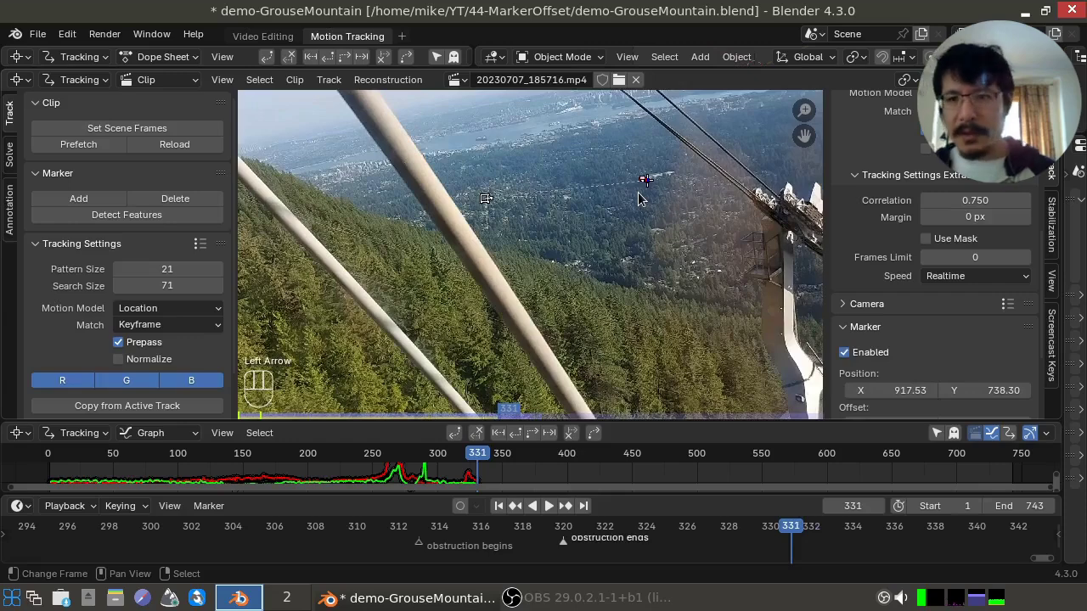
{"action": "scroll", "coordinate": [915, 357], "scroll_direction": "down", "scroll_amount": 4}
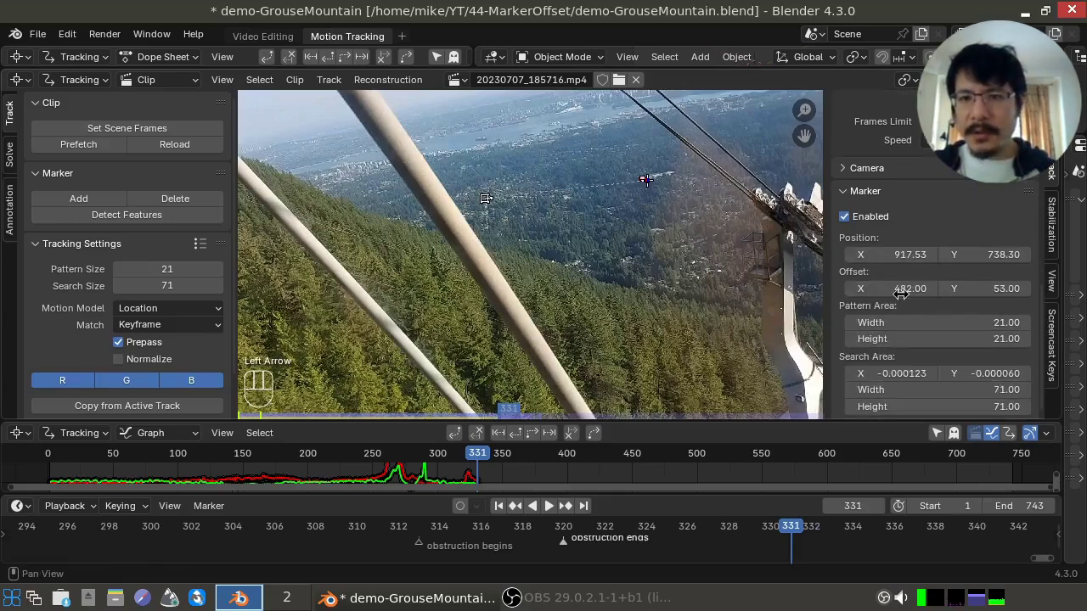
{"action": "left_click", "coordinate": [902, 290]}
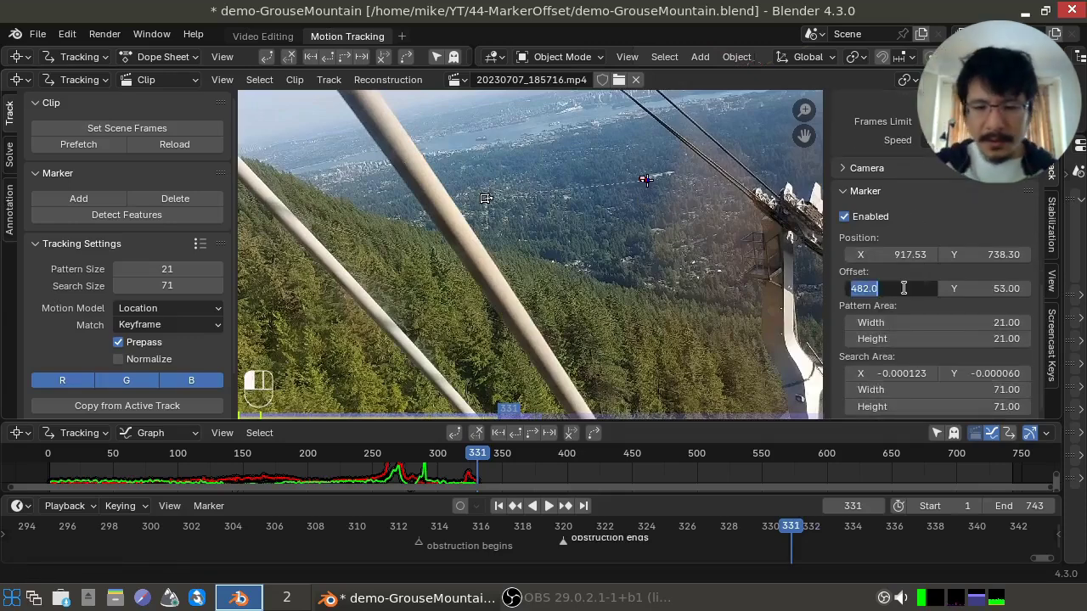
{"action": "type", "text": "0"}
{"action": "key", "text": "Tab"}
{"action": "type", "text": "0"}
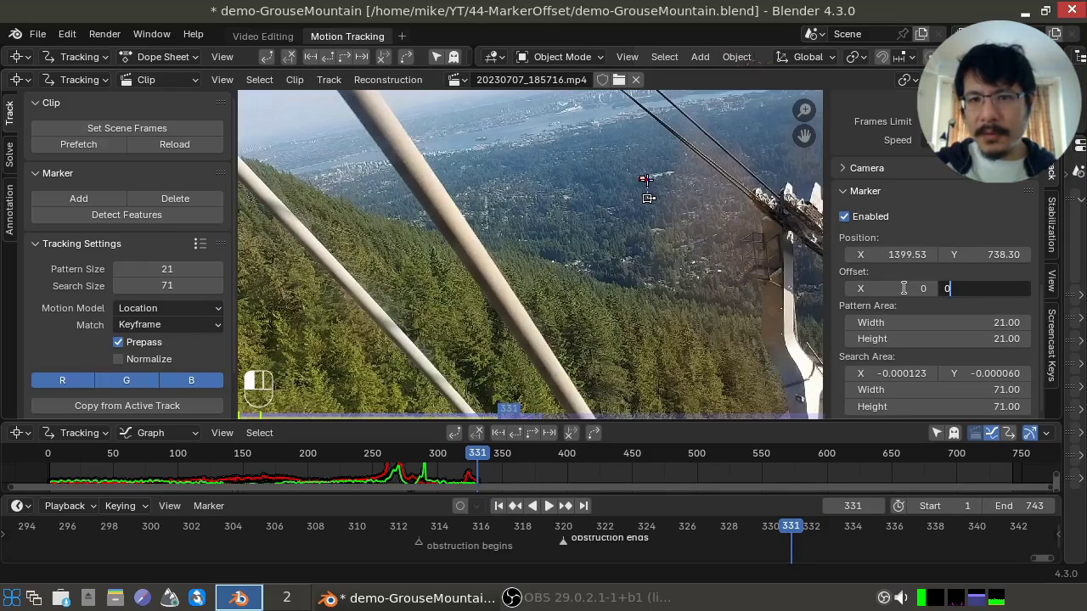
{"action": "key", "text": "Return"}
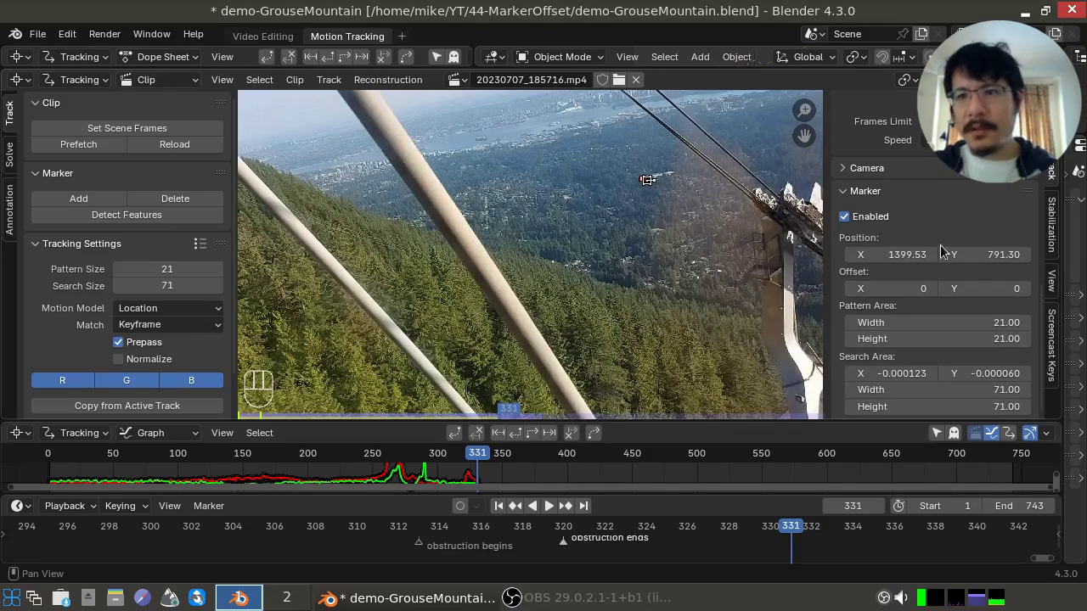
Compare the building track's preview at frames 233 and 331, and scrub back to frame 296 before the obstruction.
{"action": "scroll", "coordinate": [1002, 210], "scroll_direction": "up", "scroll_amount": 12}
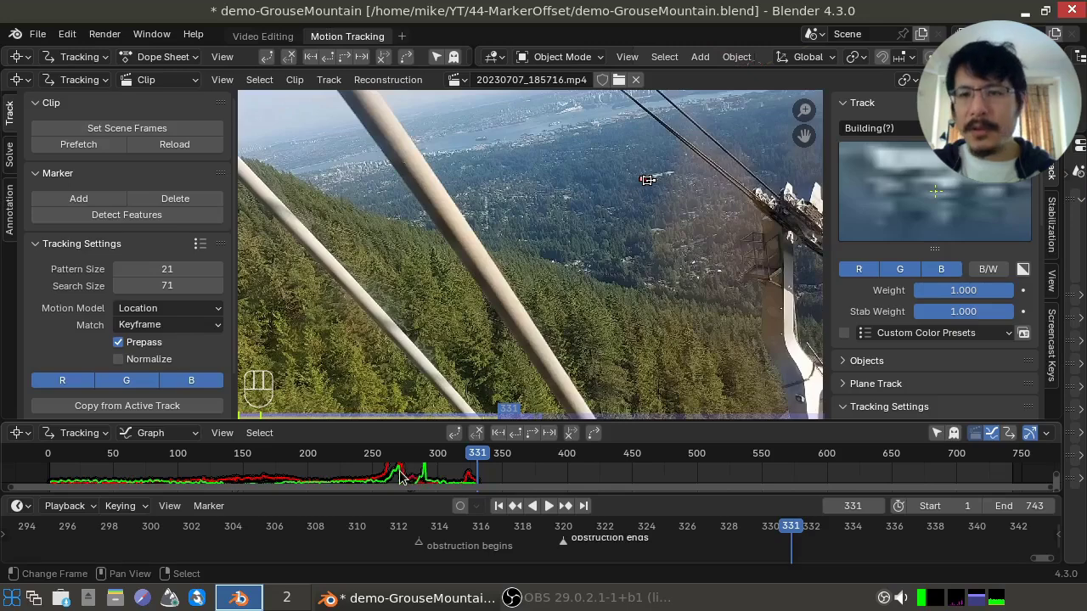
{"action": "left_click", "coordinate": [351, 484]}
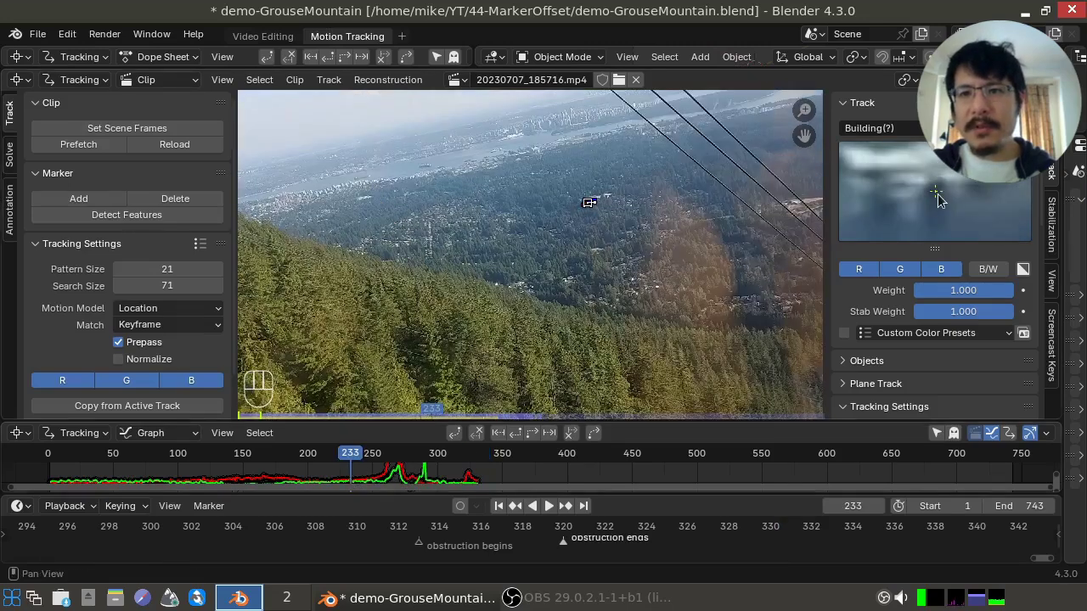
{"action": "left_click", "coordinate": [482, 458]}
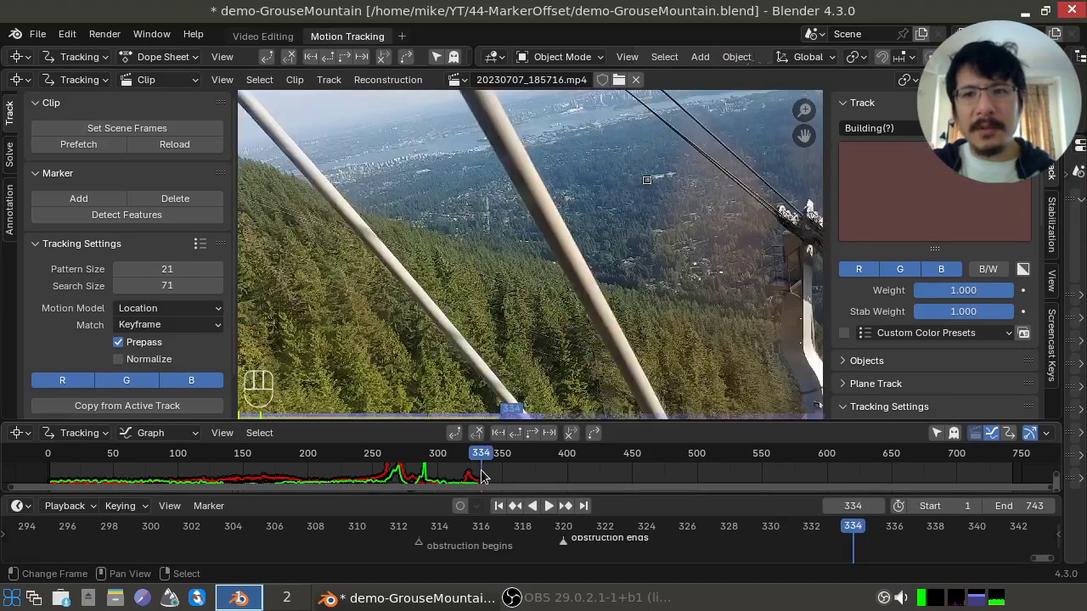
{"action": "key", "text": "Left"}
{"action": "key", "text": "Left"}
{"action": "key", "text": "Left"}
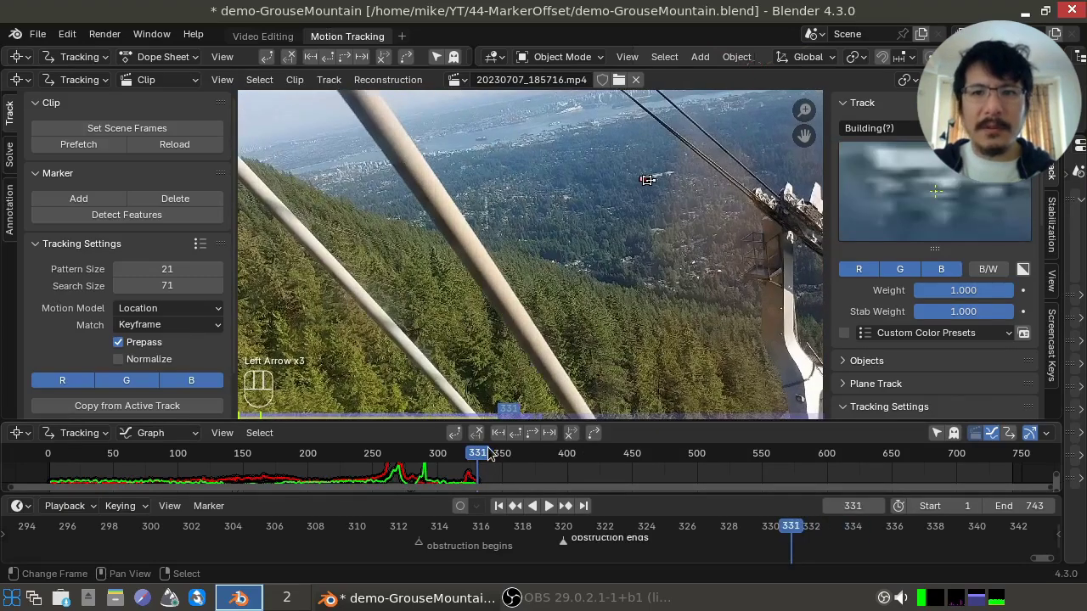
{"action": "mouse_move", "coordinate": [439, 456]}
{"action": "left_mouse_down"}
{"action": "mouse_move", "coordinate": [402, 484]}
{"action": "mouse_move", "coordinate": [456, 484]}
{"action": "mouse_move", "coordinate": [416, 488]}
{"action": "mouse_move", "coordinate": [461, 474]}
{"action": "mouse_move", "coordinate": [432, 473]}
{"action": "left_mouse_up"}
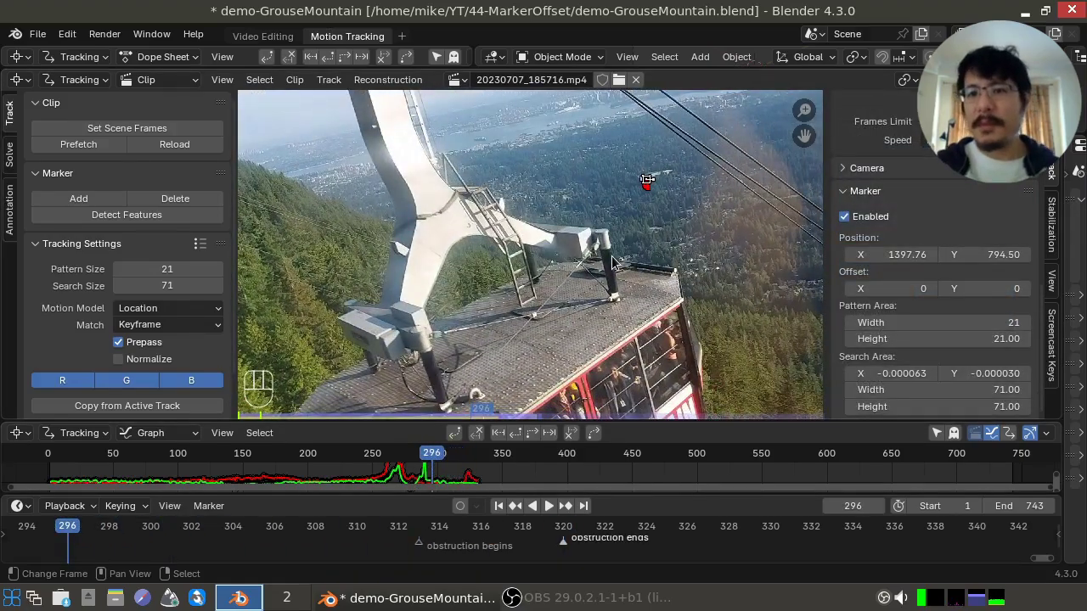